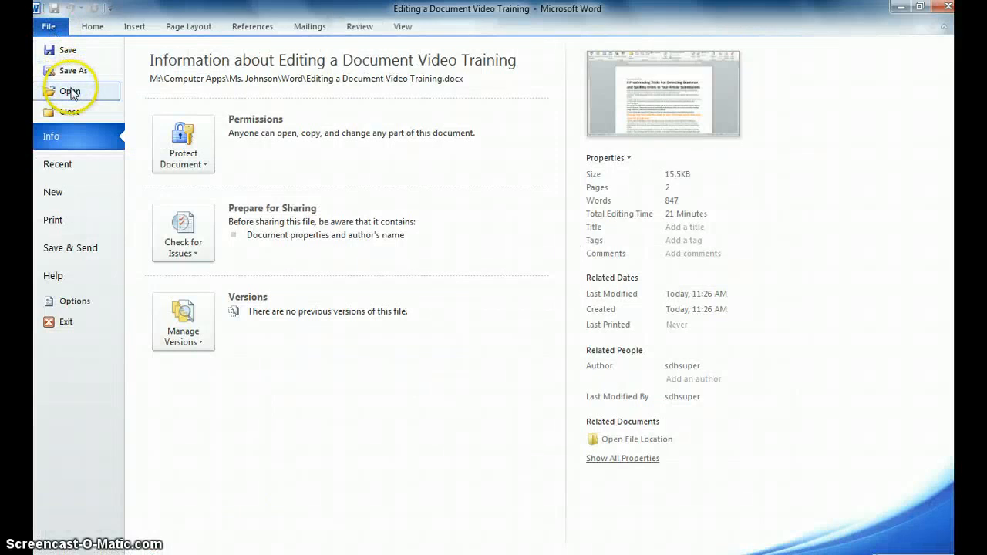
# Step: Open 'Editing a Document Video Training' from M: > Computer Apps > Word
pyautogui.click(71, 91)
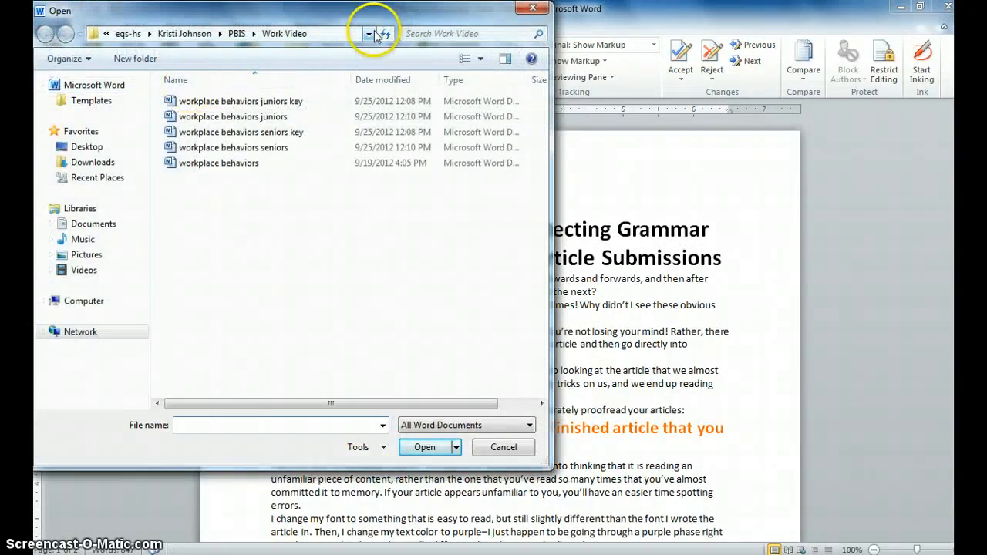
pyautogui.click(65, 305)
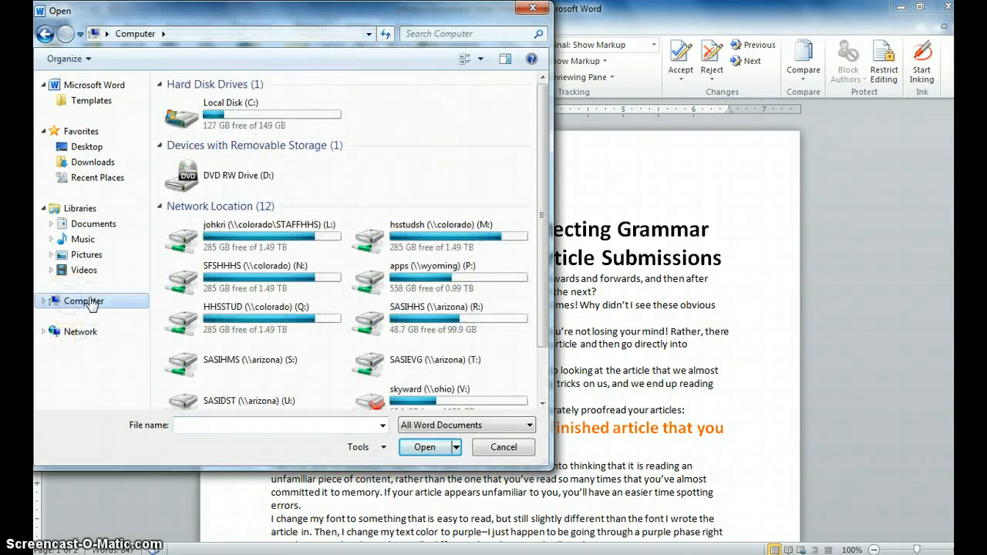
pyautogui.doubleClick(394, 253)
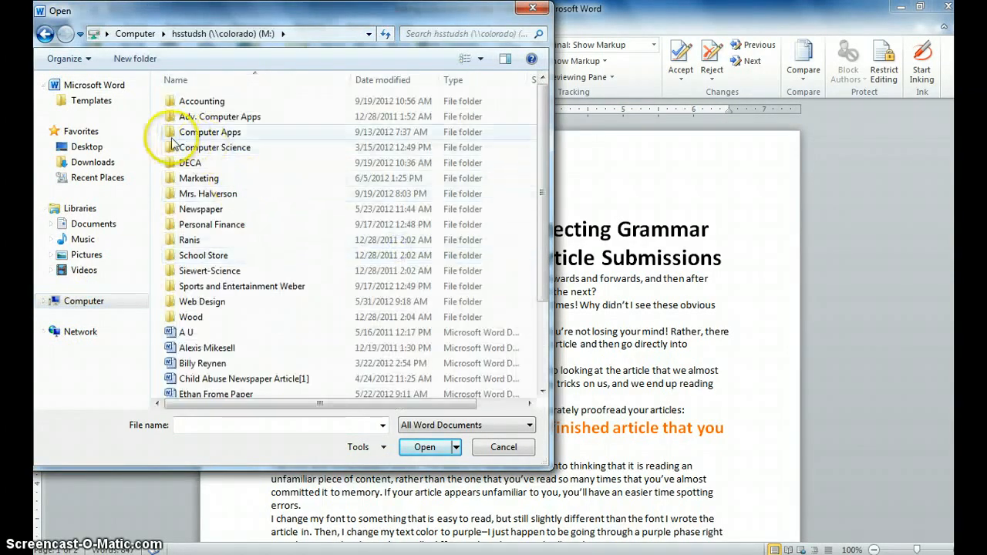
pyautogui.doubleClick(172, 133)
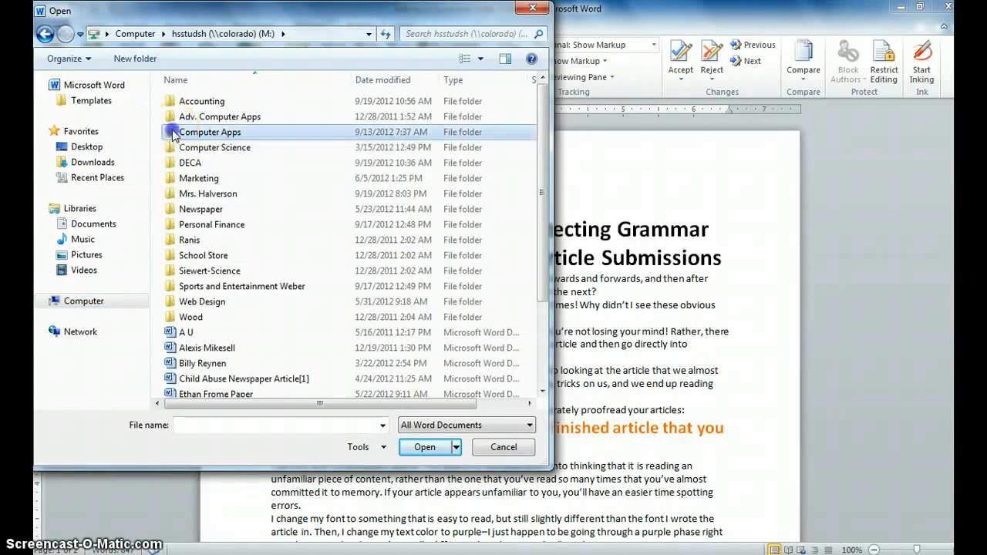
pyautogui.doubleClick(185, 212)
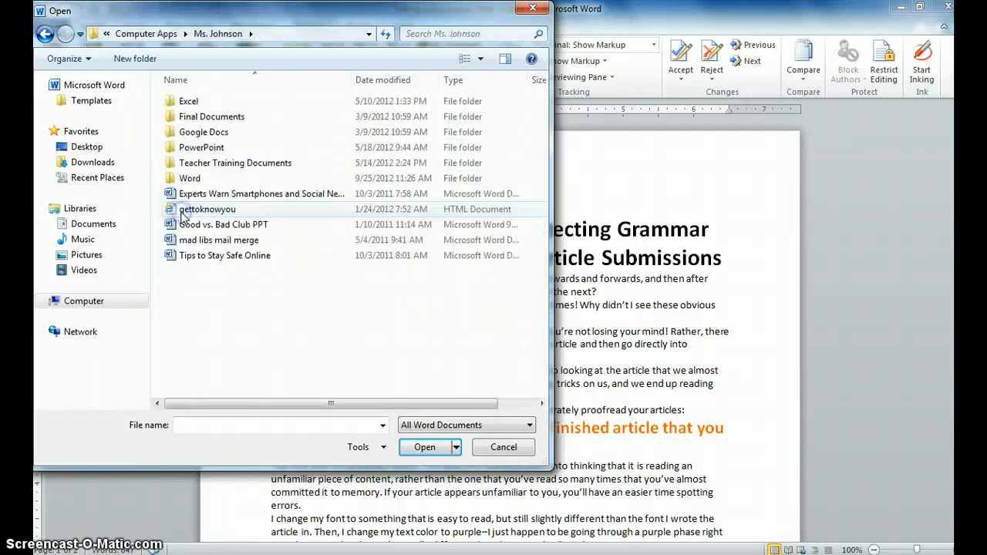
pyautogui.doubleClick(185, 178)
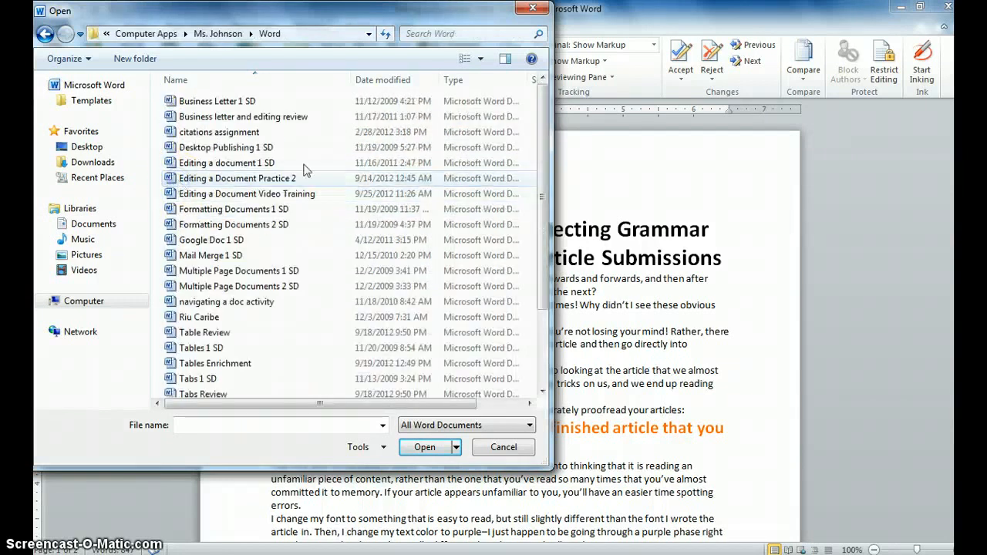
pyautogui.doubleClick(232, 195)
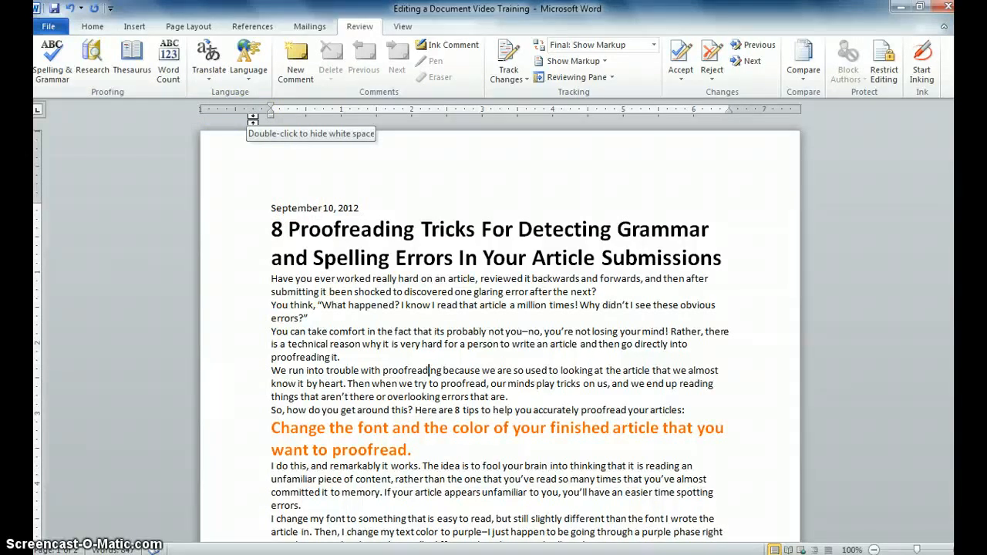
# Step: Save a copy as 'Editing a Document Video Trainingkj' in L: > Computer Apps > Word
pyautogui.click(48, 27)
pyautogui.click(62, 70)
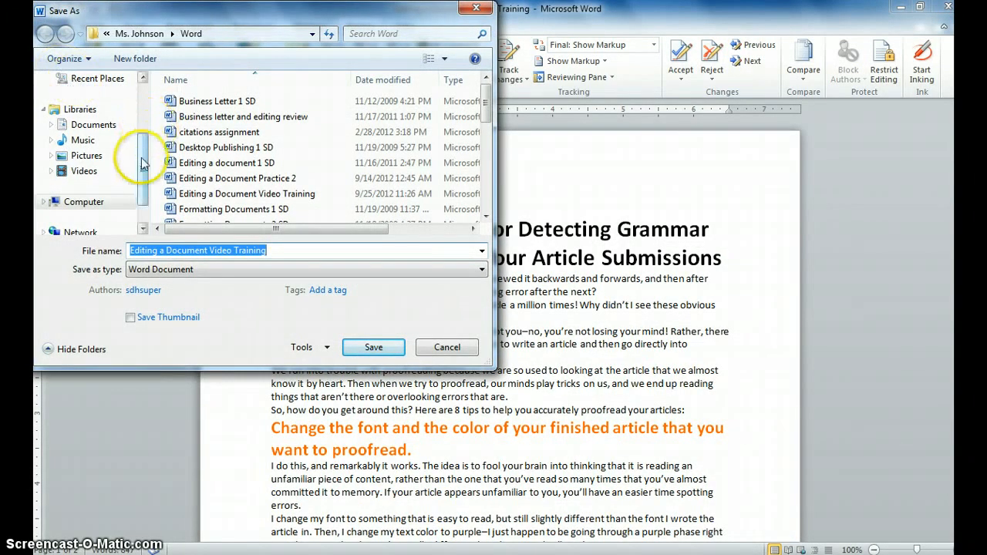
pyautogui.click(89, 205)
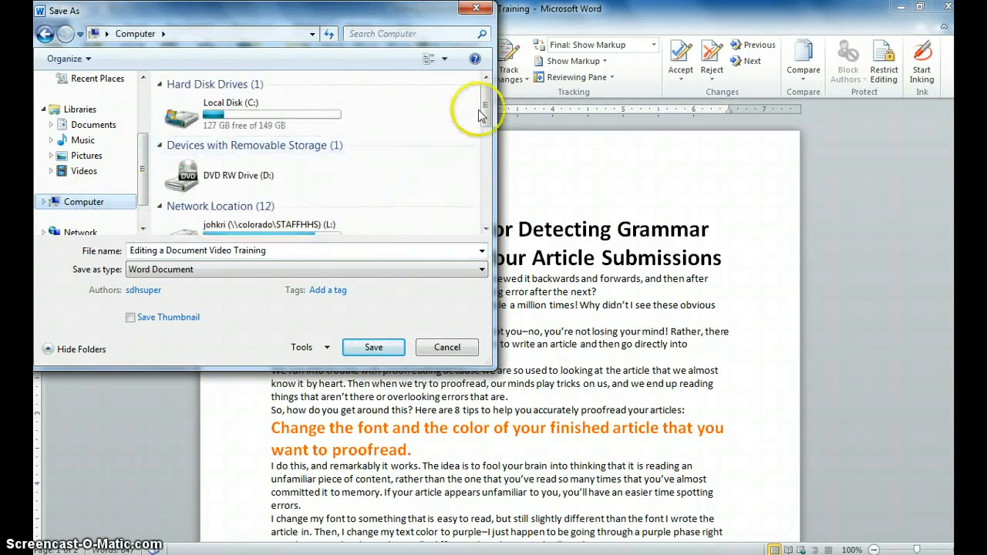
pyautogui.scroll(-2, 478, 114)
pyautogui.doubleClick(254, 161)
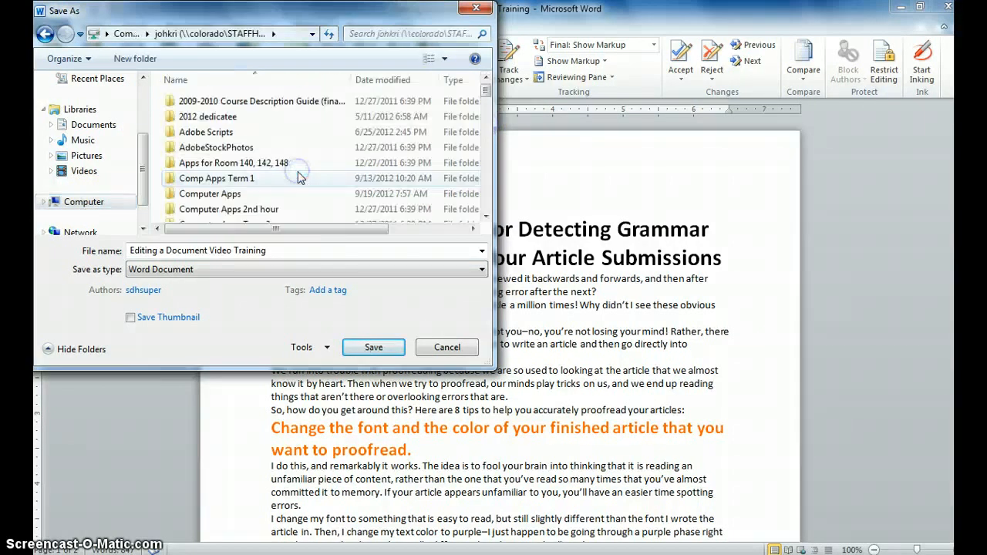
pyautogui.doubleClick(182, 197)
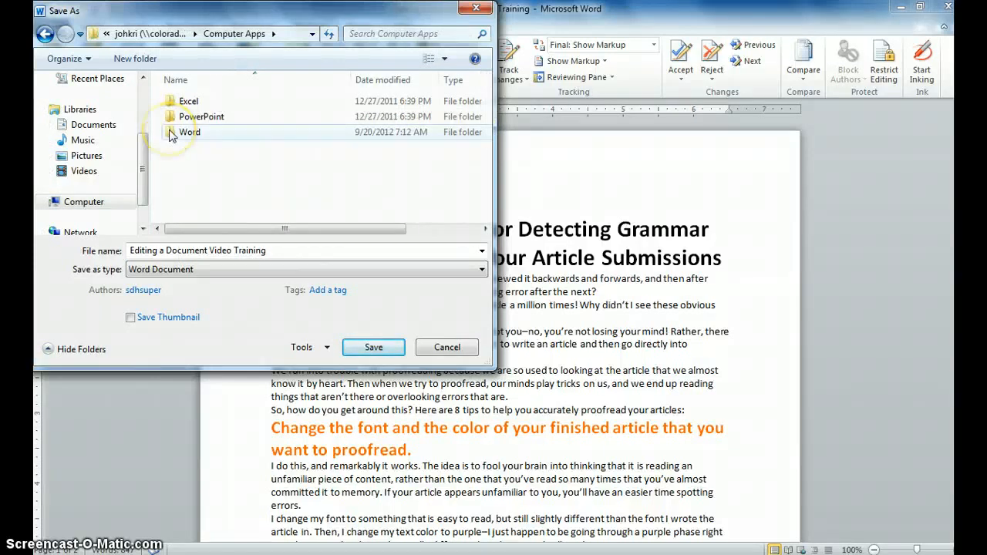
pyautogui.doubleClick(171, 134)
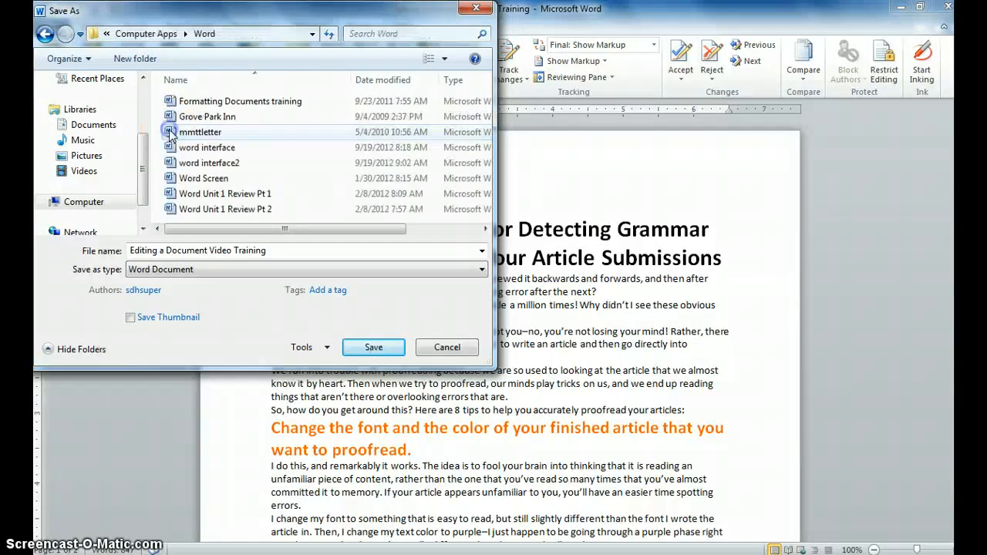
pyautogui.click(285, 252)
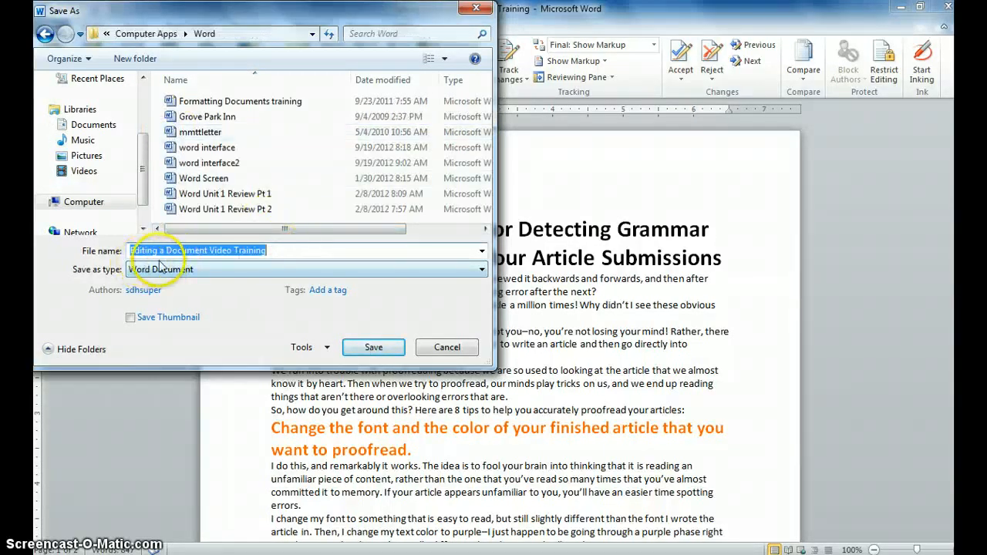
pyautogui.click(318, 252)
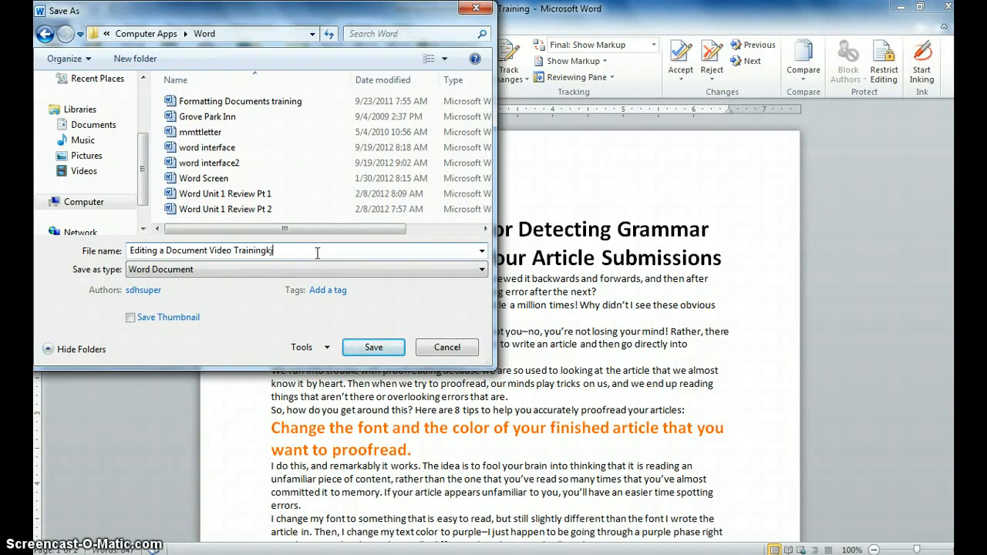
pyautogui.click(361, 349)
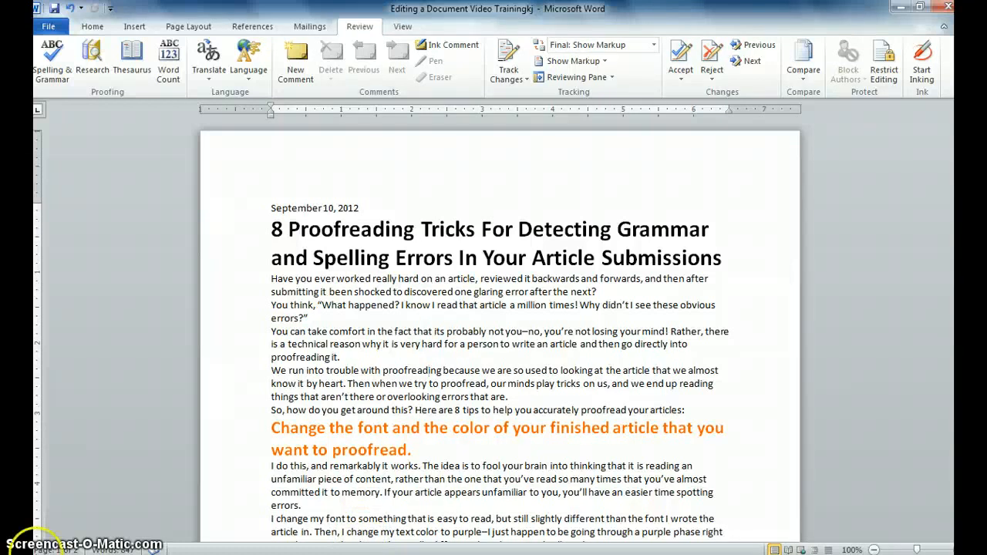
# Step: In Find and Replace, replace the first 'errors' with 'mistakes'
pyautogui.click(84, 29)
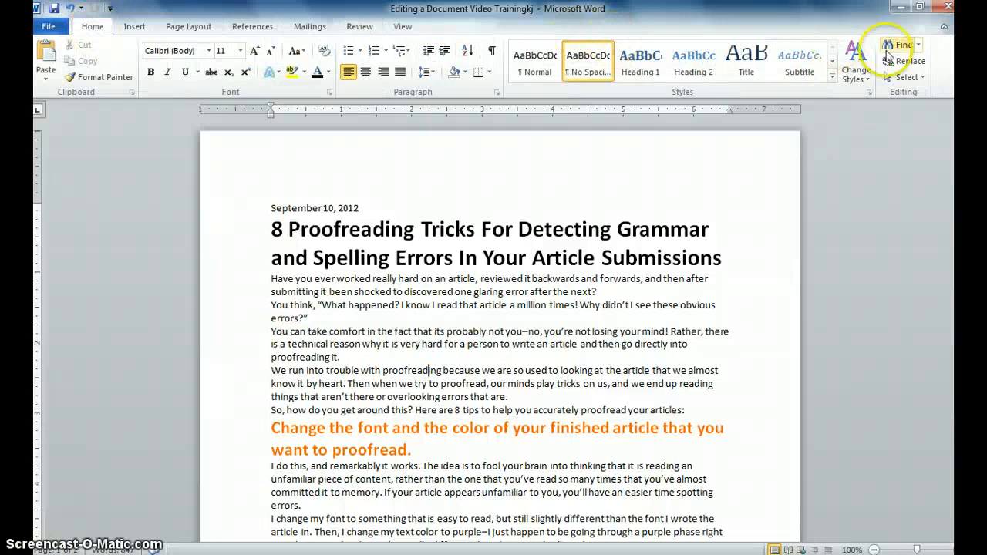
pyautogui.click(918, 46)
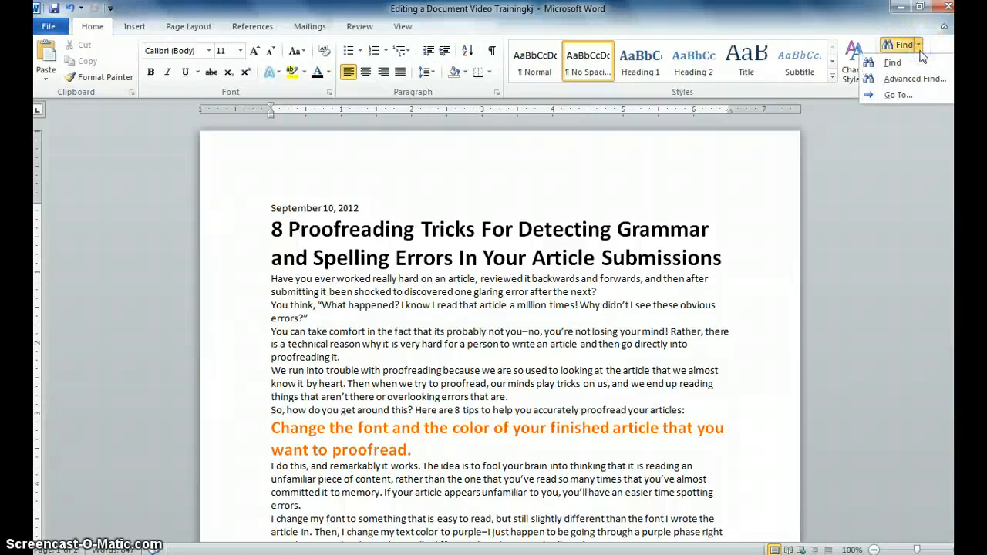
pyautogui.click(932, 49)
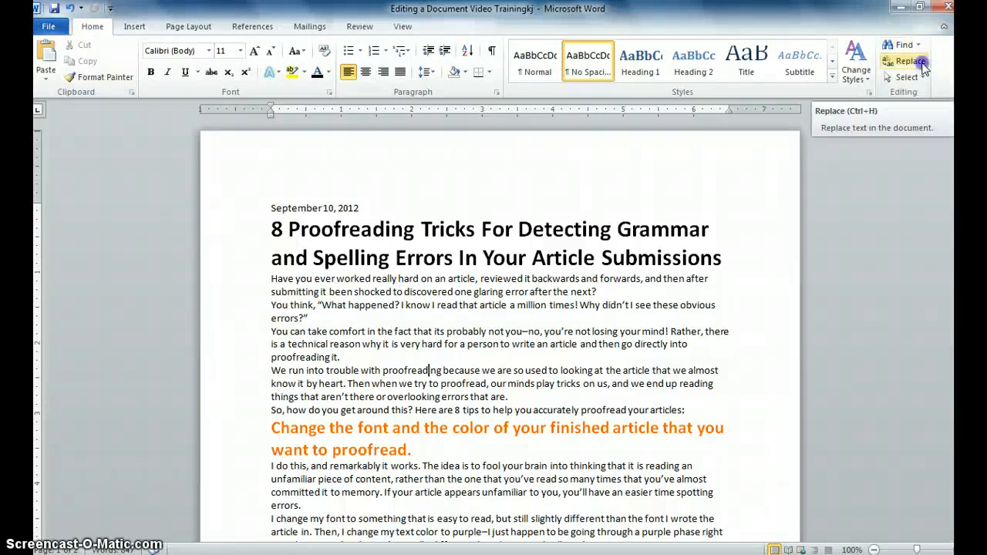
pyautogui.click(924, 68)
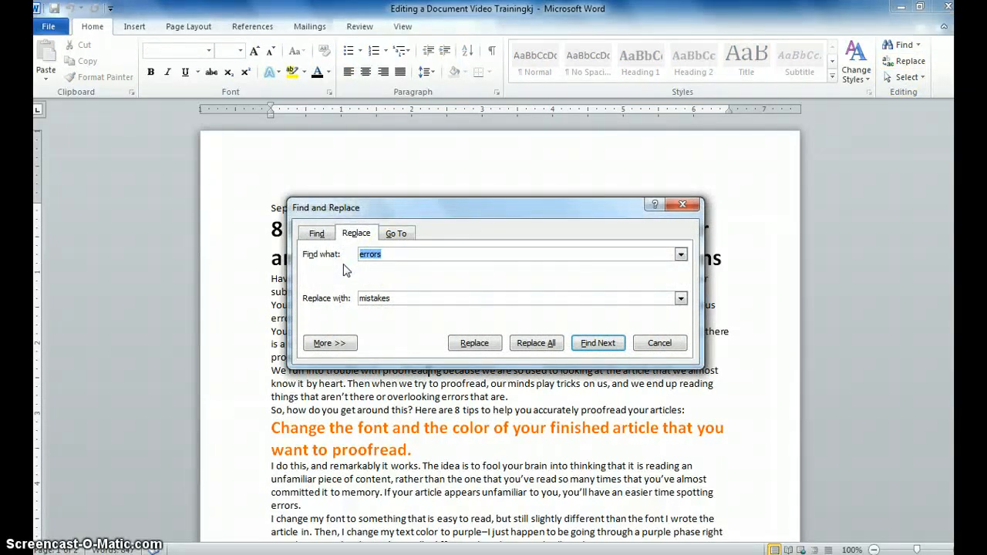
pyautogui.click(399, 298)
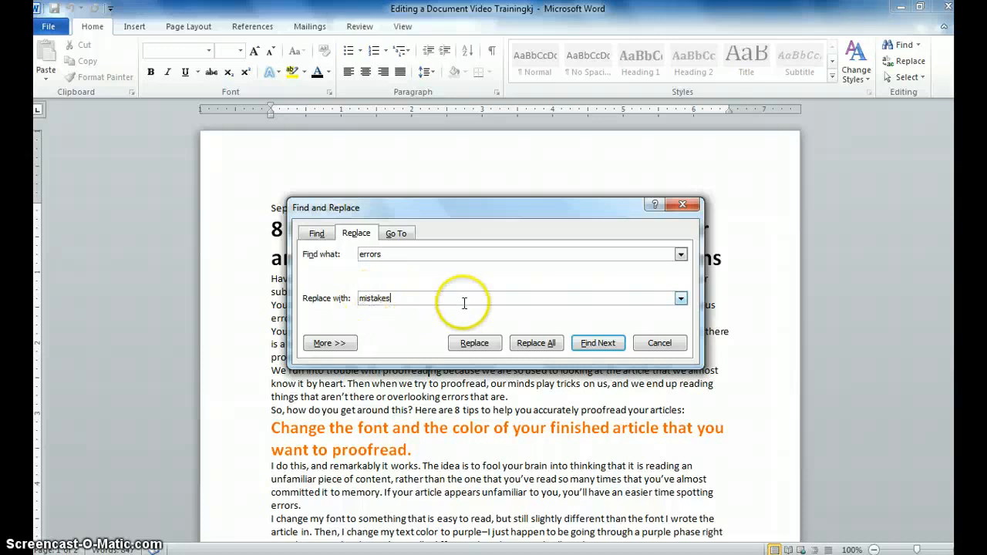
pyautogui.click(590, 344)
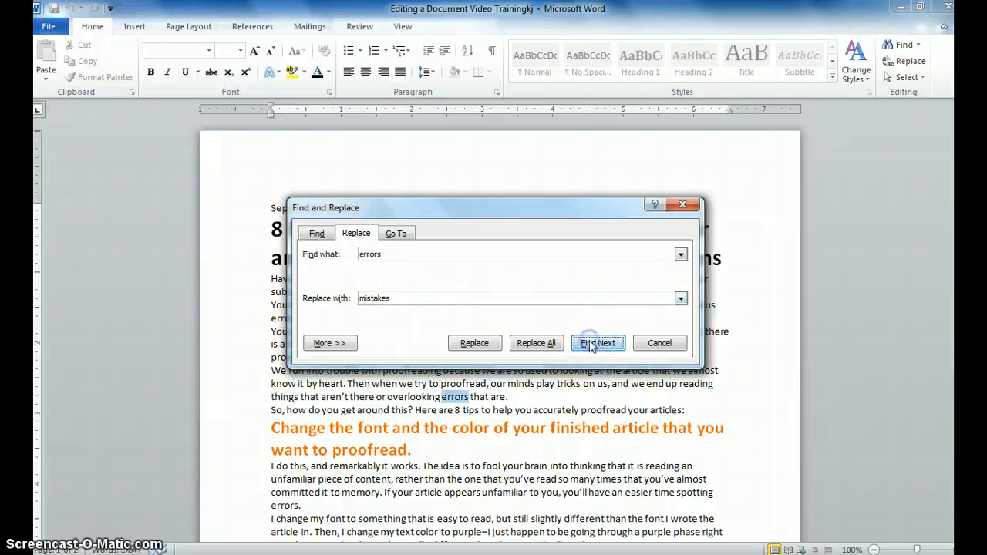
pyautogui.click(476, 343)
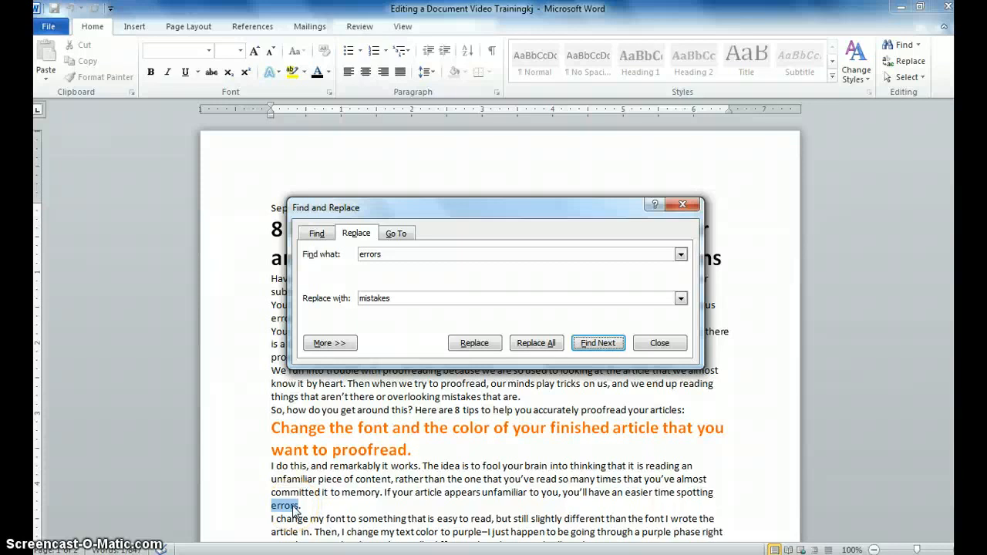
# Step: Replace All remaining 'errors' with 'mistakes' (4 replacements) and close the dialog
pyautogui.click(476, 346)
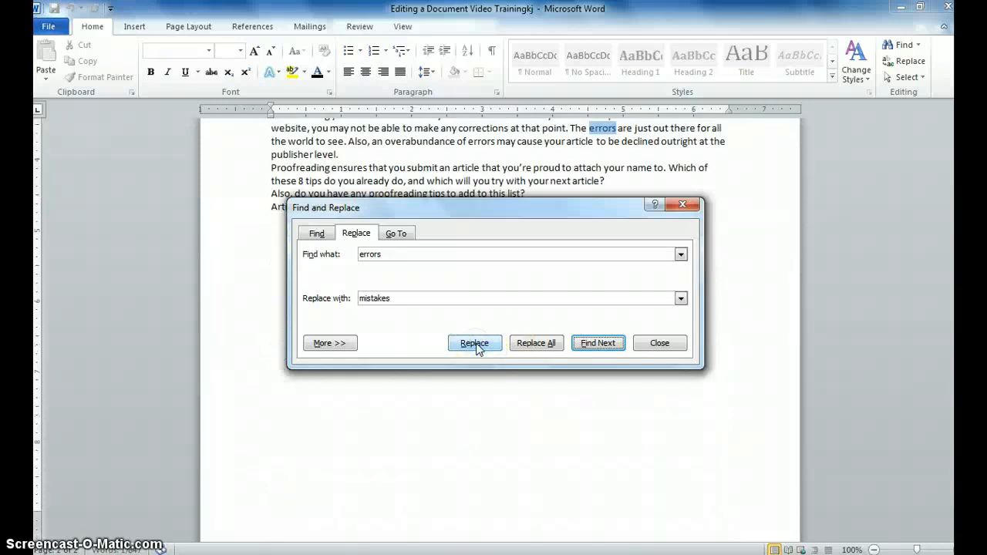
pyautogui.click(550, 344)
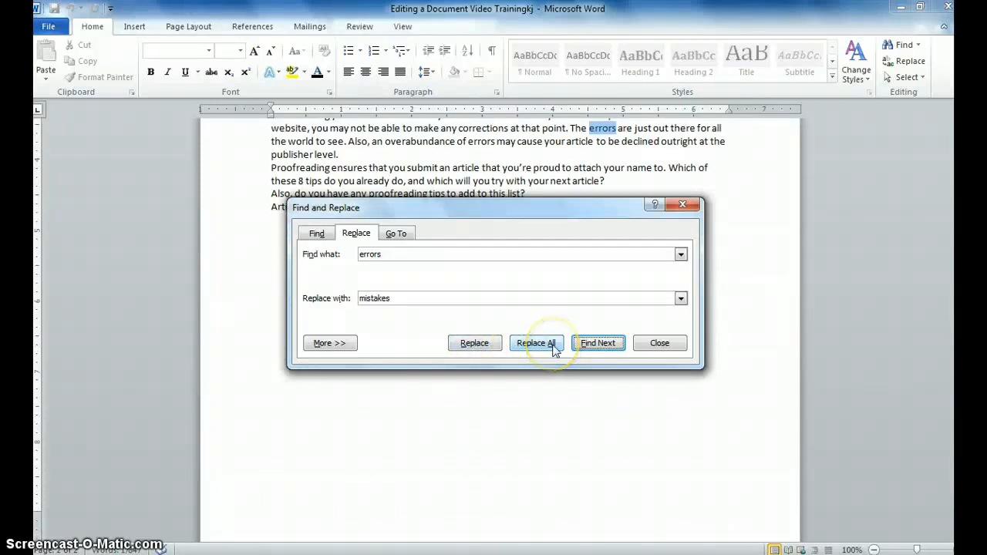
pyautogui.click(333, 343)
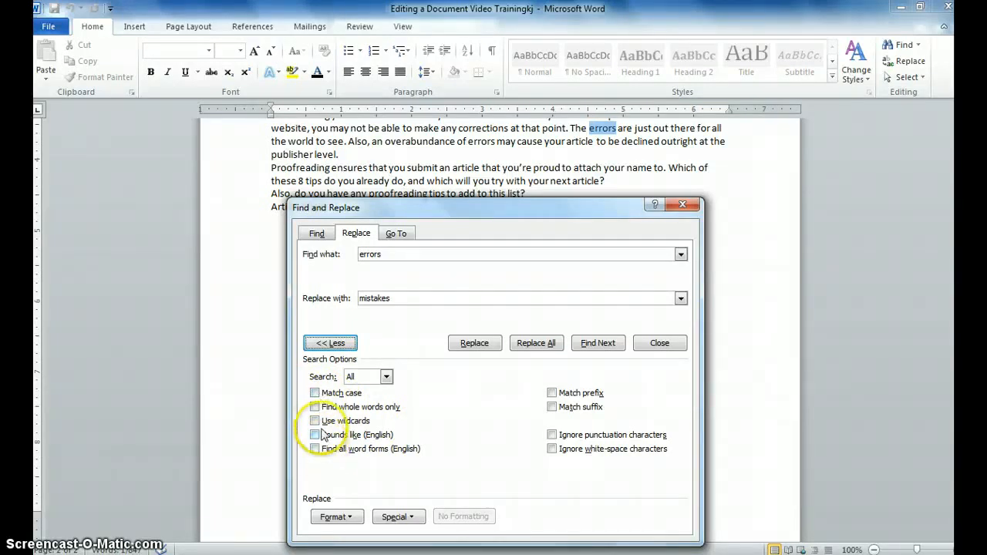
pyautogui.click(543, 345)
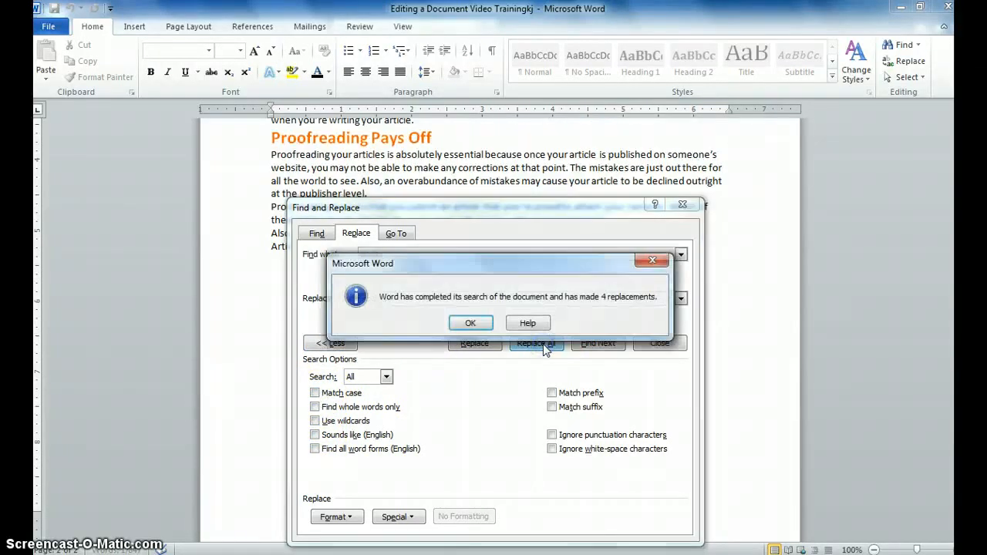
pyautogui.click(470, 322)
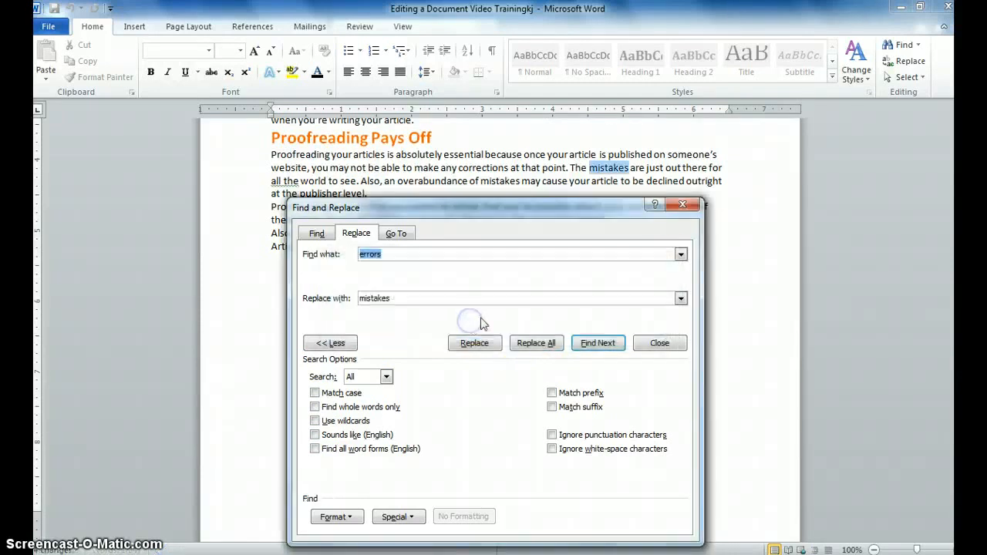
pyautogui.click(682, 204)
# Step: Search for 'Proofreading' and jump to the sixth match, in the 'Proofreading Pays Off' section
pyautogui.moveTo(960, 413); pyautogui.dragTo(960, 143)
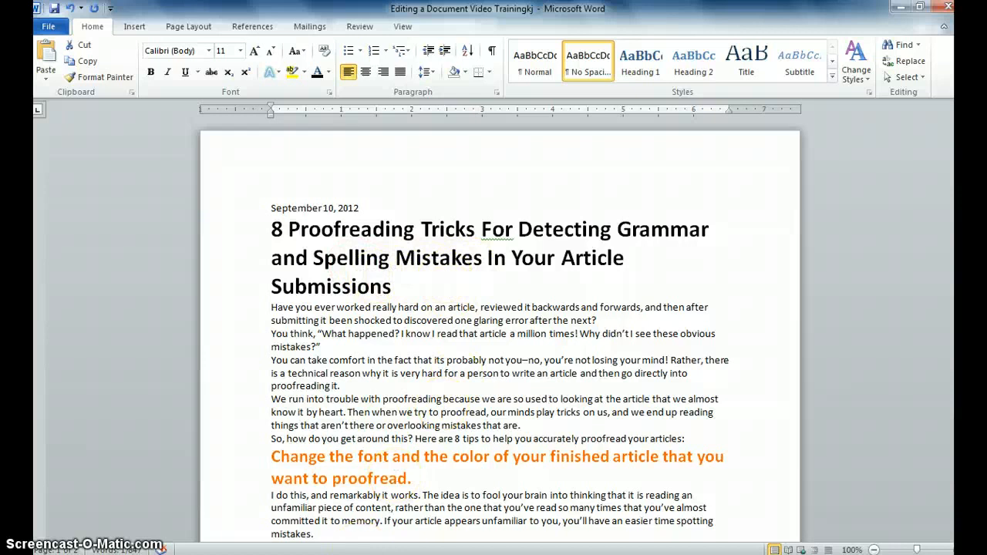
pyautogui.scroll(-1, 443, 405)
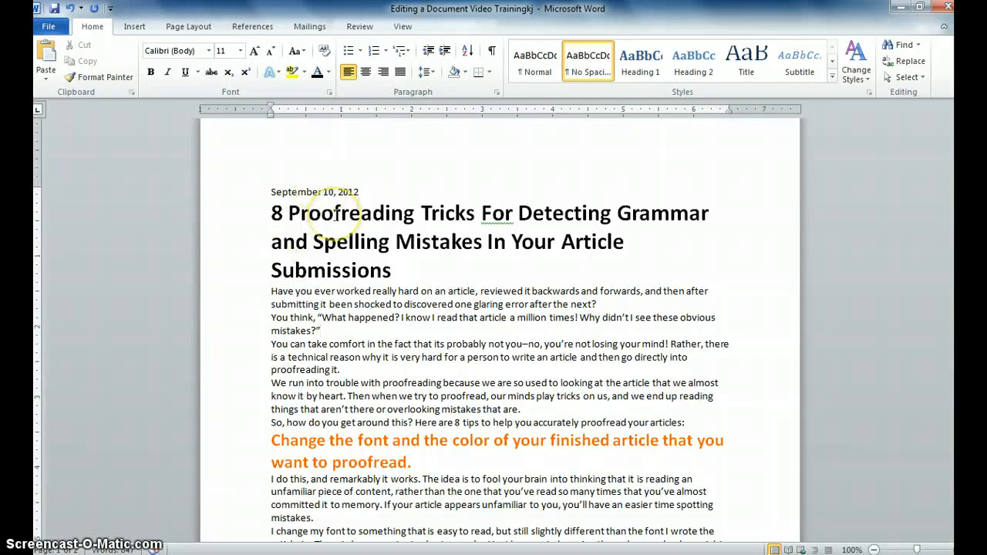
pyautogui.doubleClick(335, 213)
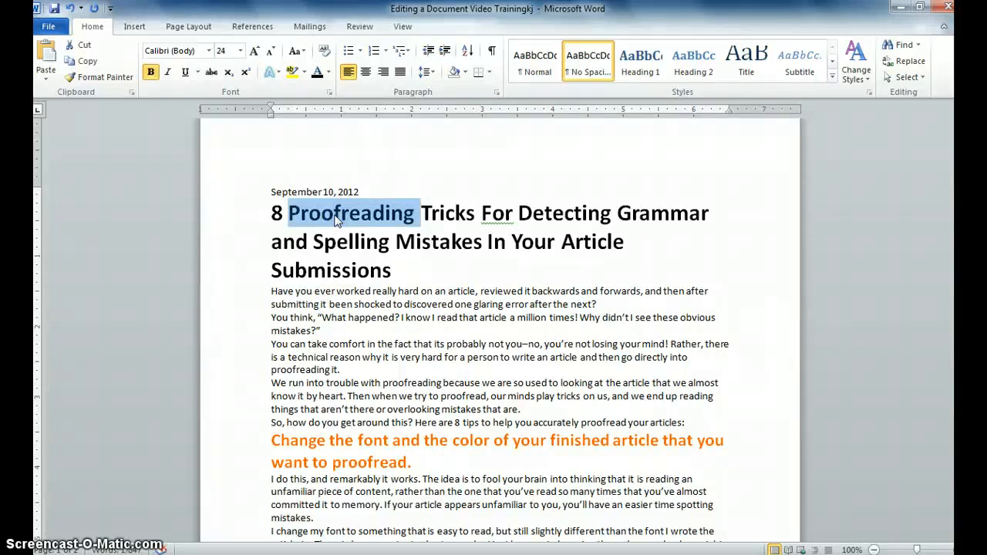
pyautogui.hotkey('ctrl', 'f')
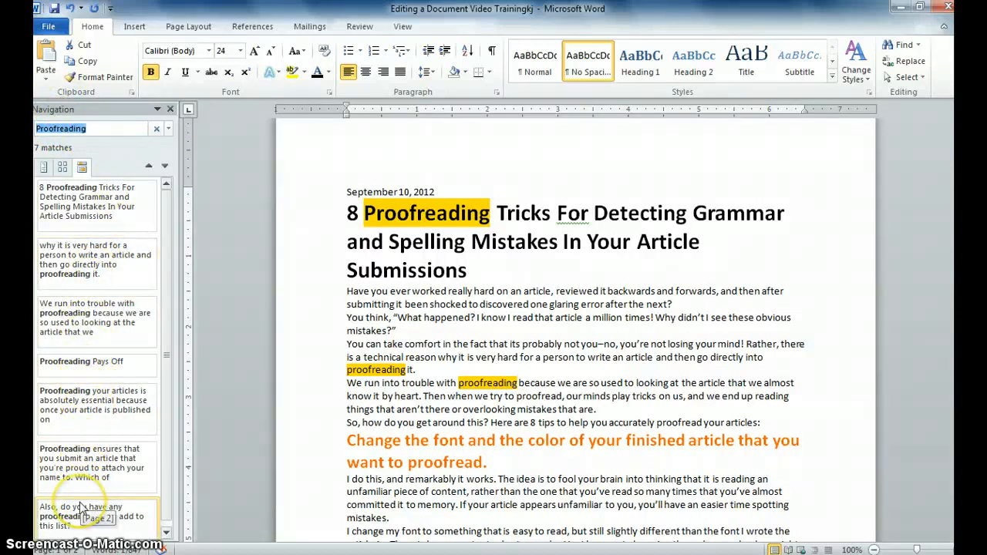
pyautogui.click(74, 467)
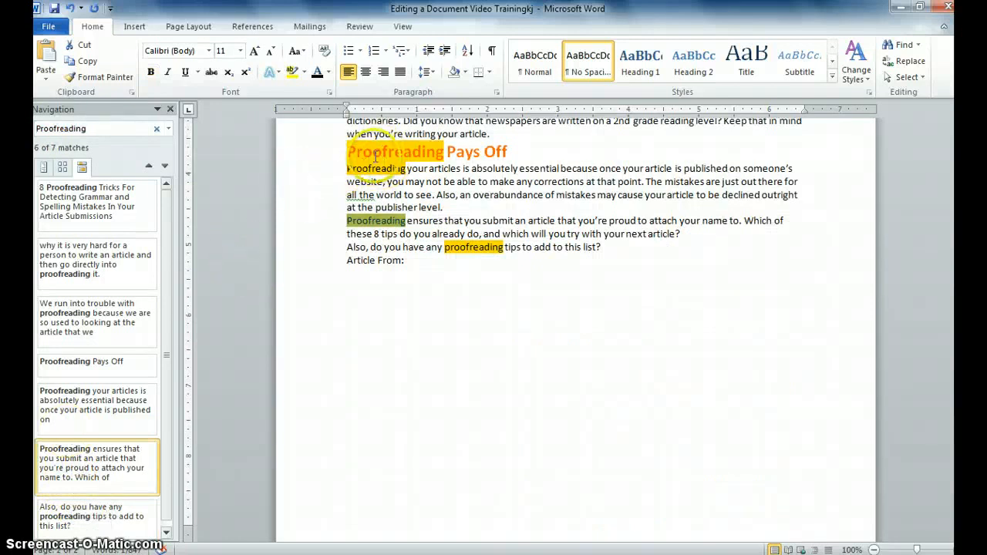
pyautogui.click(170, 109)
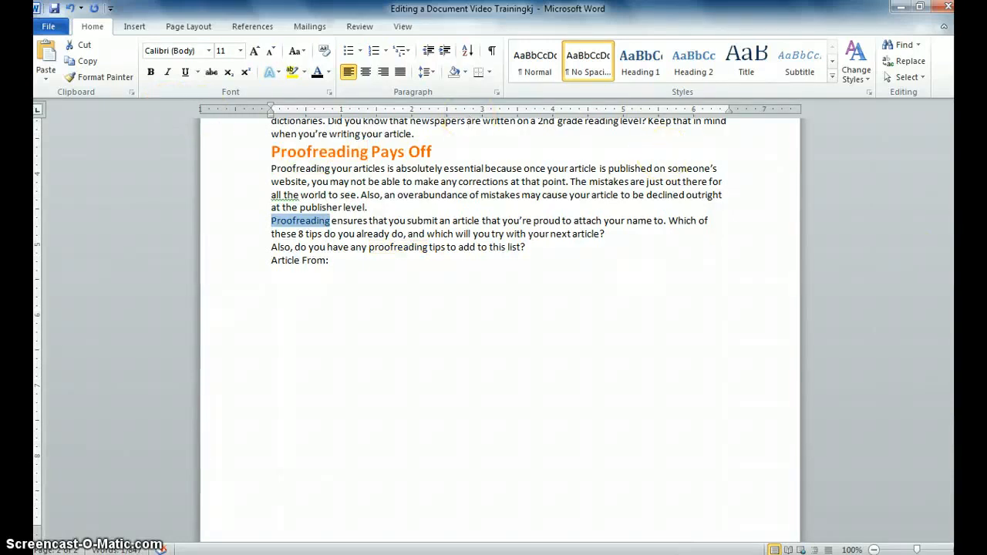
# Step: Drag the 'Read your article out loud' heading and paragraph above 'Change the font and the color'
pyautogui.moveTo(961, 406); pyautogui.dragTo(961, 231)
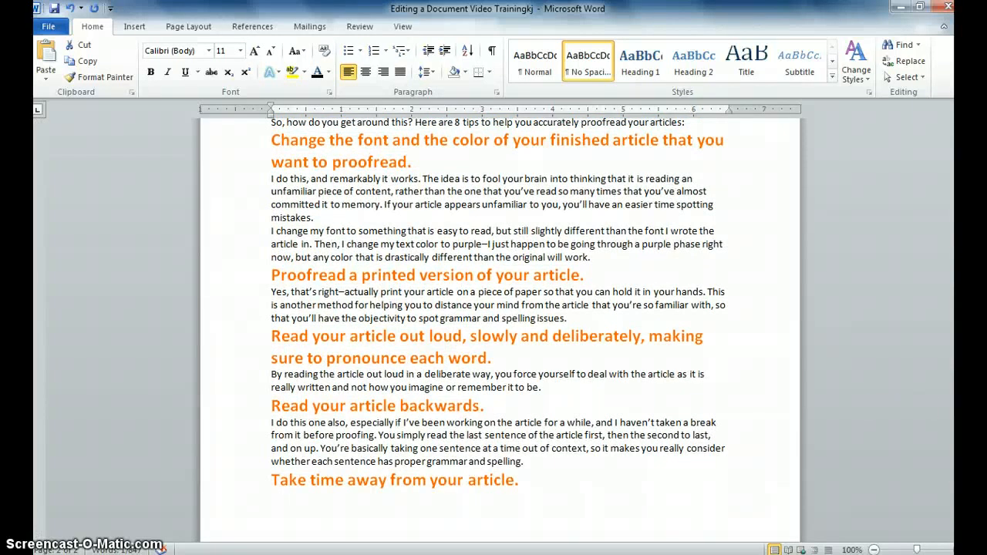
pyautogui.moveTo(545, 389)
pyautogui.mouseDown()
pyautogui.moveTo(301, 357)
pyautogui.moveTo(273, 343)
pyautogui.mouseUp()
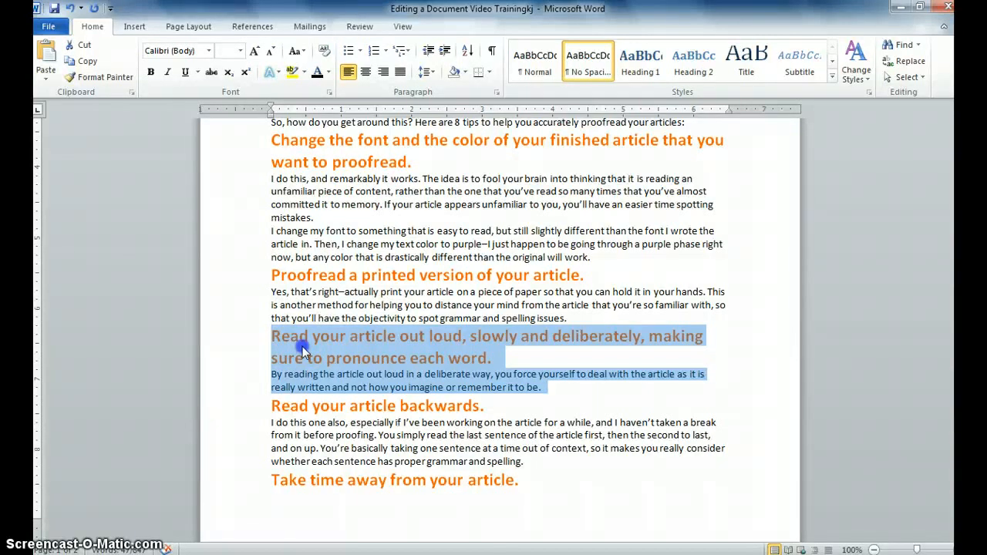
pyautogui.moveTo(302, 348); pyautogui.dragTo(275, 369)
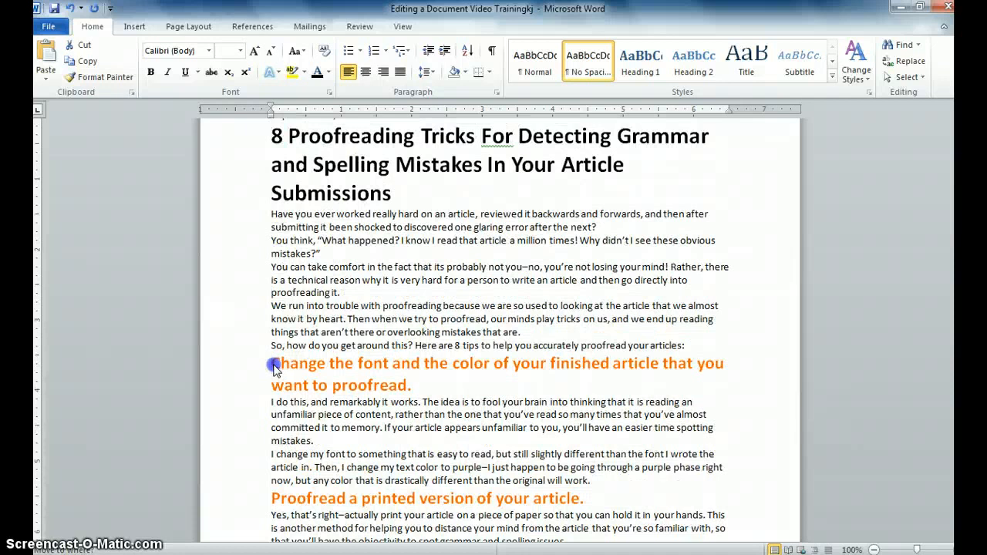
pyautogui.moveTo(274, 369); pyautogui.dragTo(275, 369)
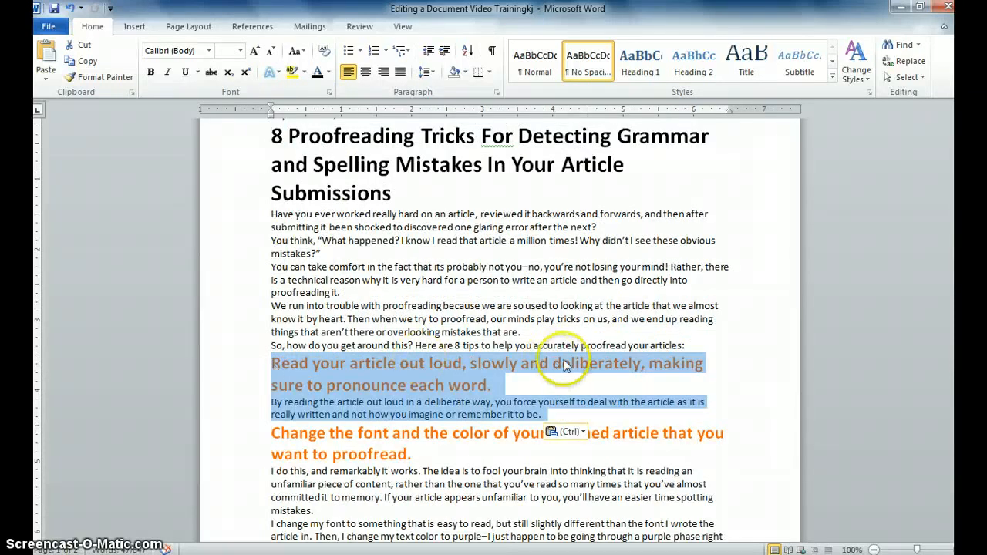
pyautogui.moveTo(949, 228); pyautogui.dragTo(948, 364)
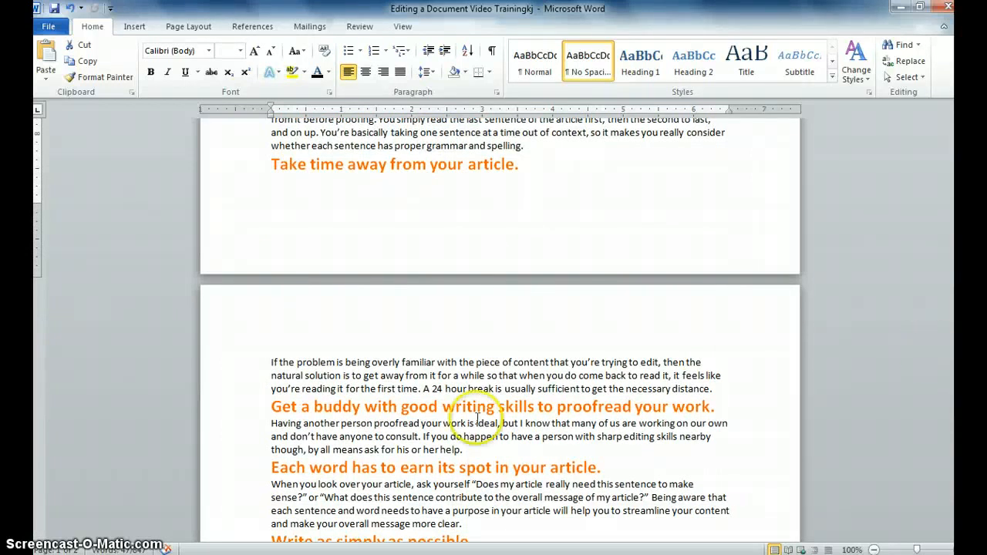
# Step: Cut the 'Get a buddy' tip and paste it with source formatting before 'Change the font'
pyautogui.moveTo(462, 451); pyautogui.dragTo(280, 417)
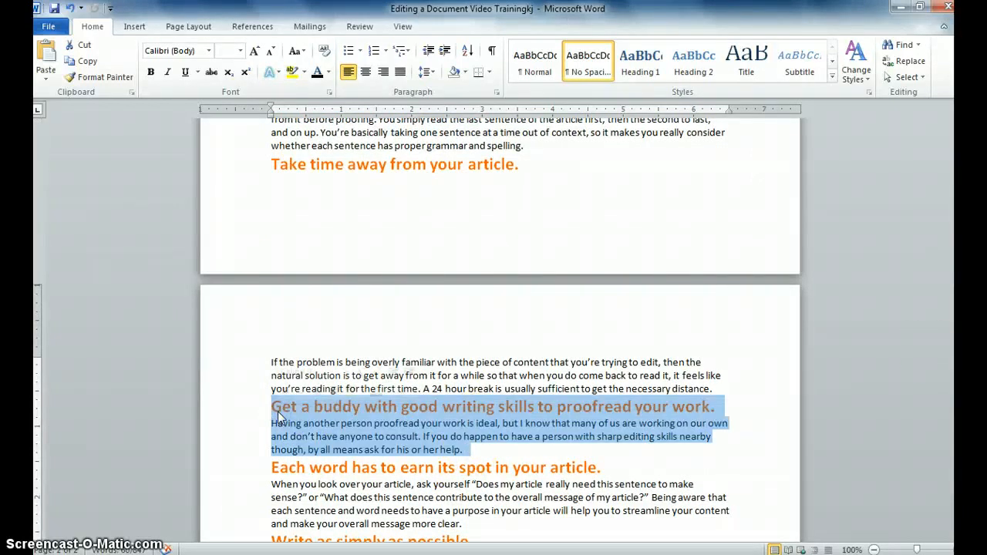
pyautogui.rightClick(336, 418)
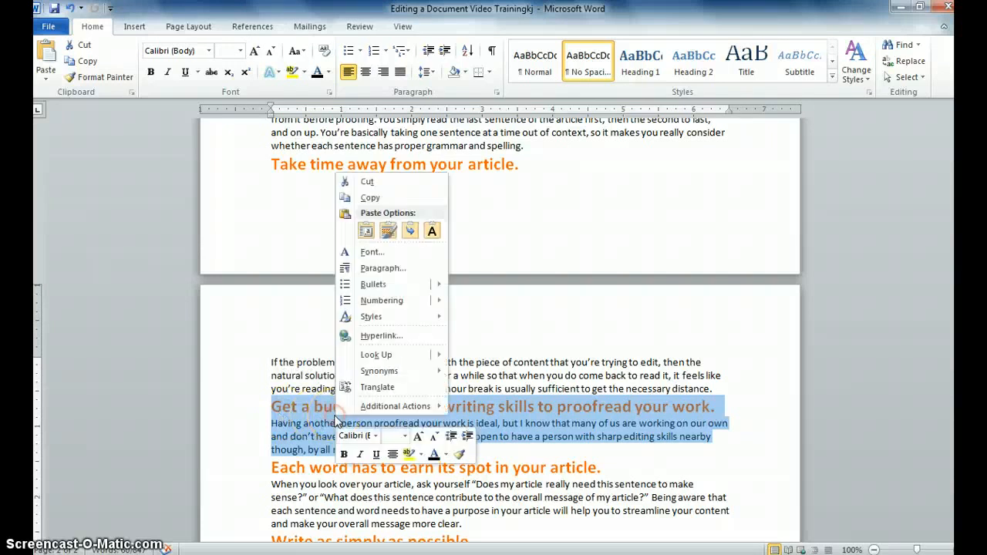
pyautogui.click(369, 184)
pyautogui.moveTo(947, 340); pyautogui.dragTo(947, 240)
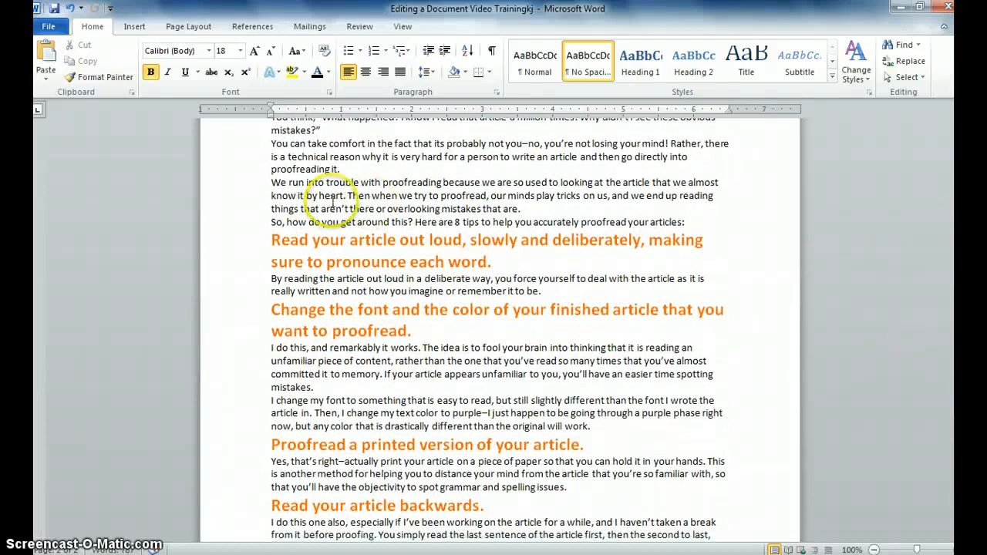
pyautogui.press('Return')
pyautogui.click(275, 308)
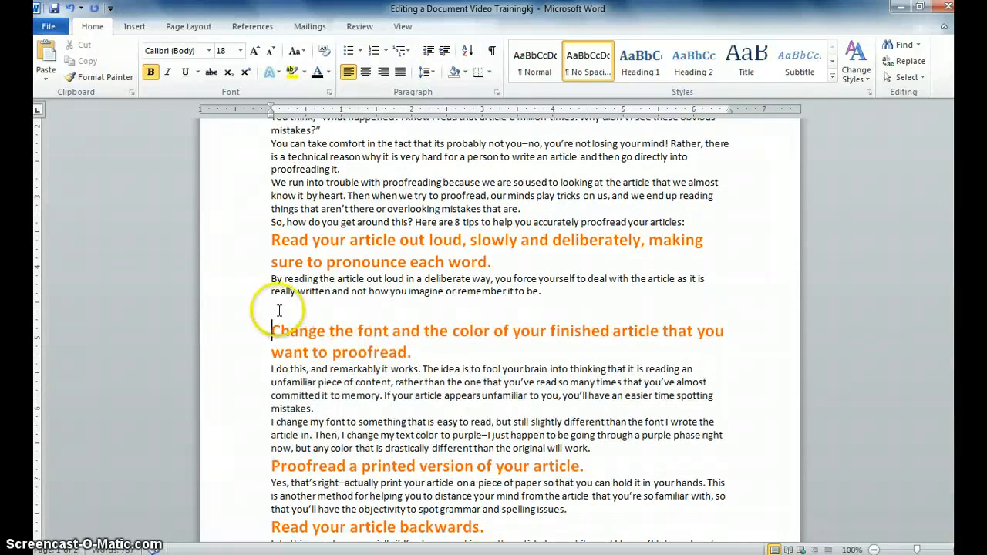
pyautogui.rightClick(274, 308)
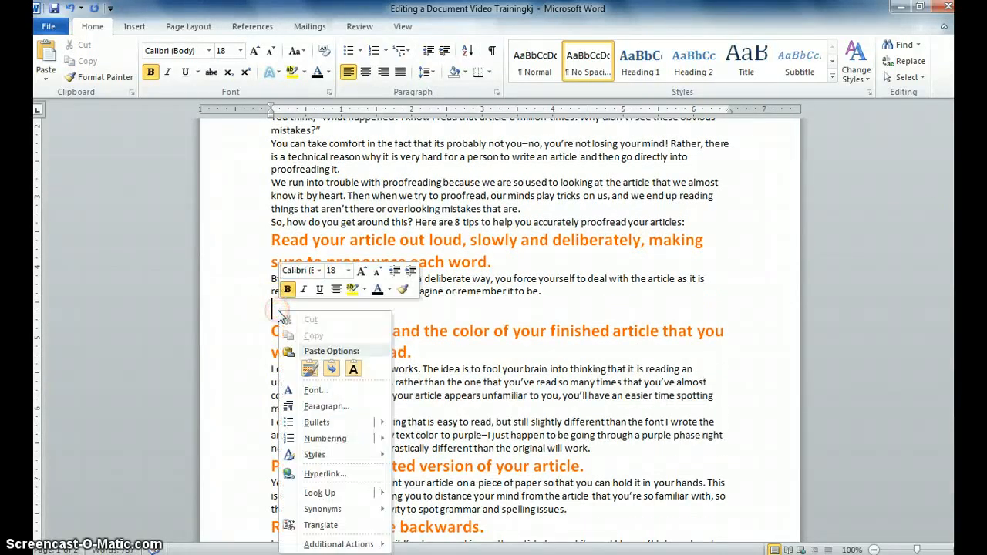
pyautogui.click(309, 370)
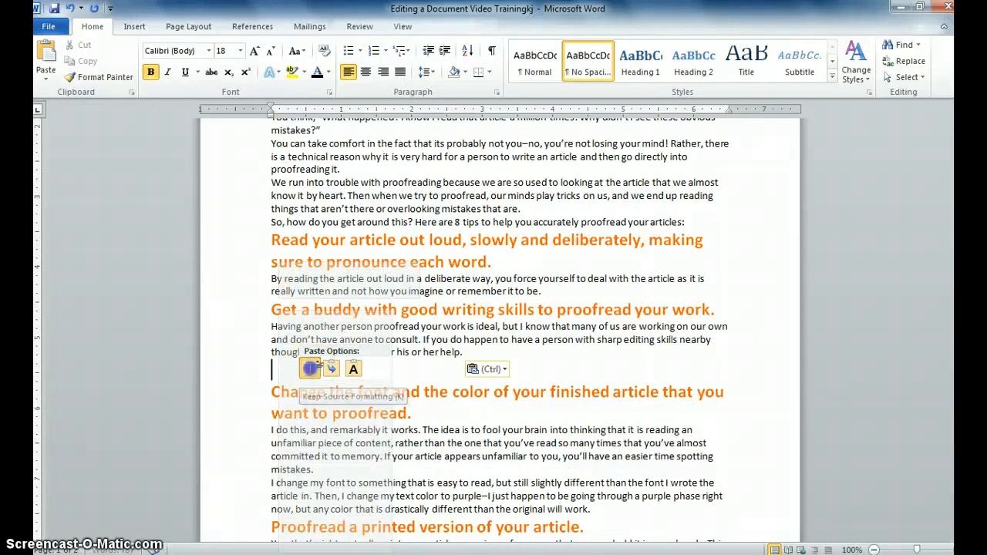
pyautogui.press('BackSpace')
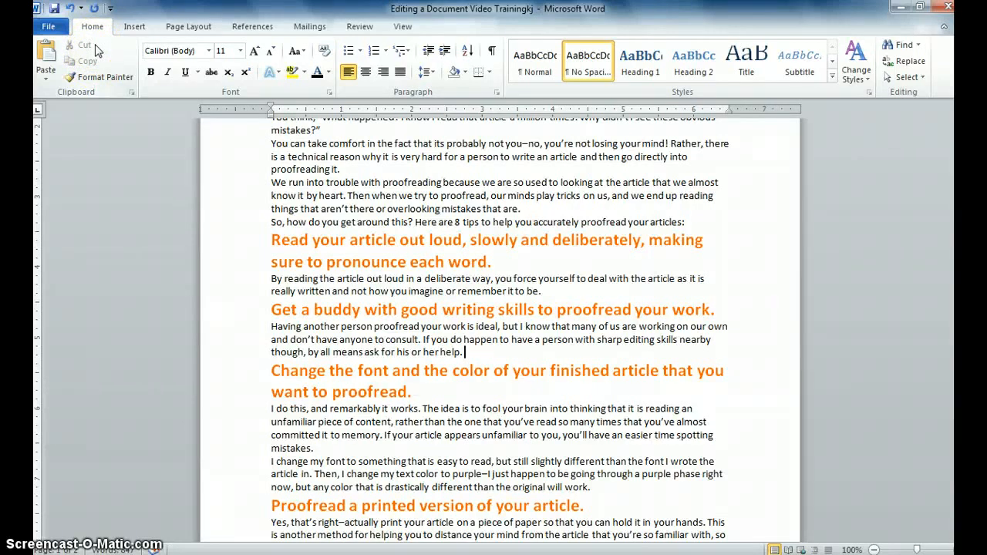
pyautogui.click(123, 79)
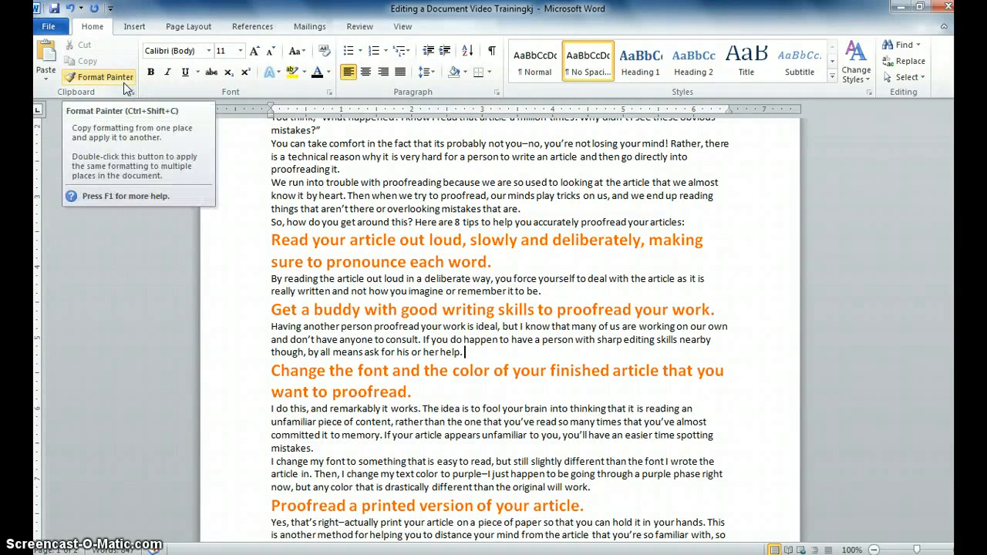
pyautogui.click(117, 76)
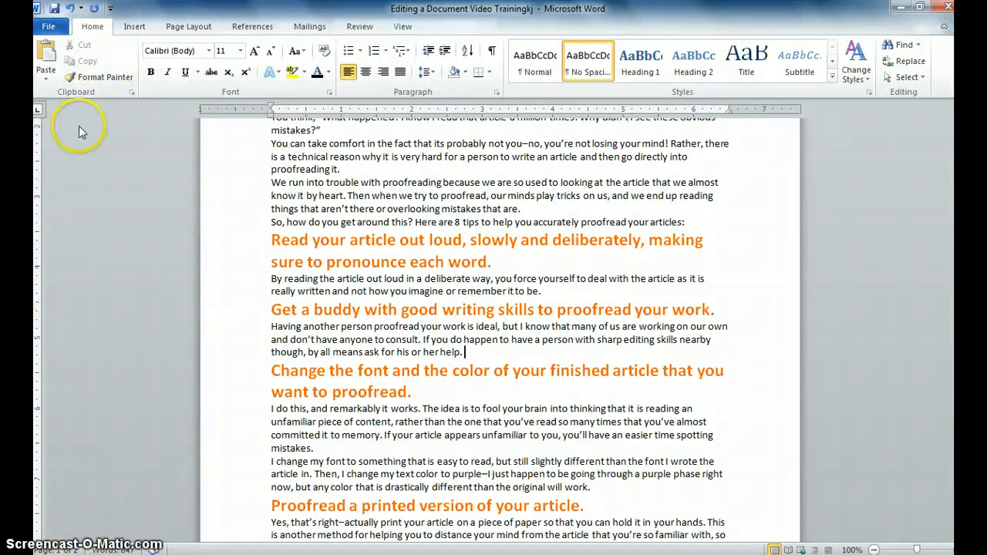
pyautogui.click(133, 94)
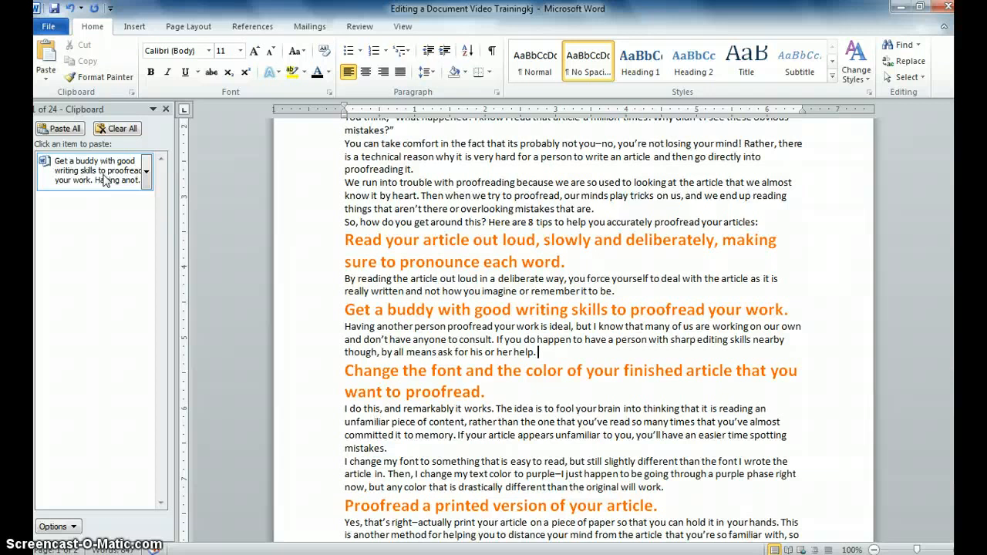
pyautogui.click(165, 109)
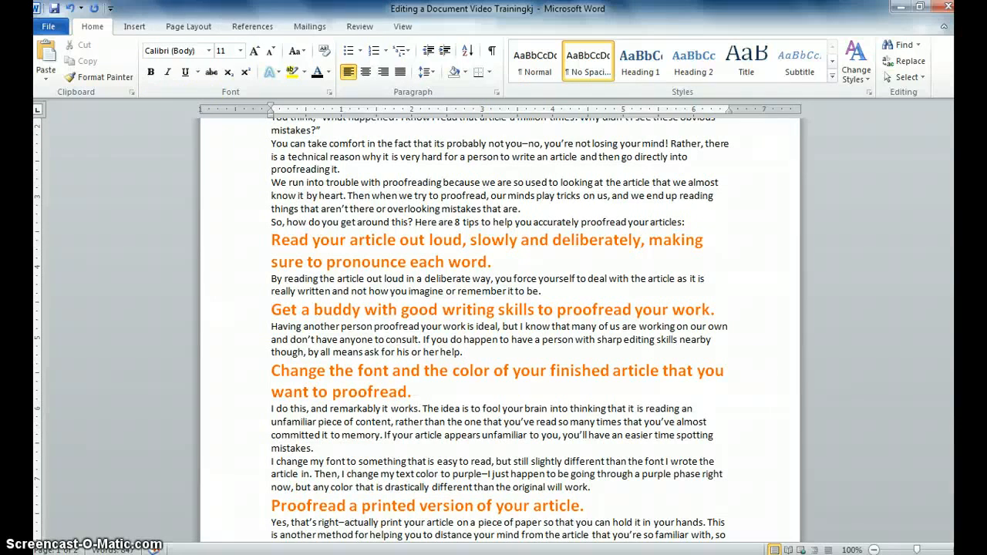
# Step: Scroll to the end and place the cursor after 'Article From:'
pyautogui.scroll(-3, 494, 324)
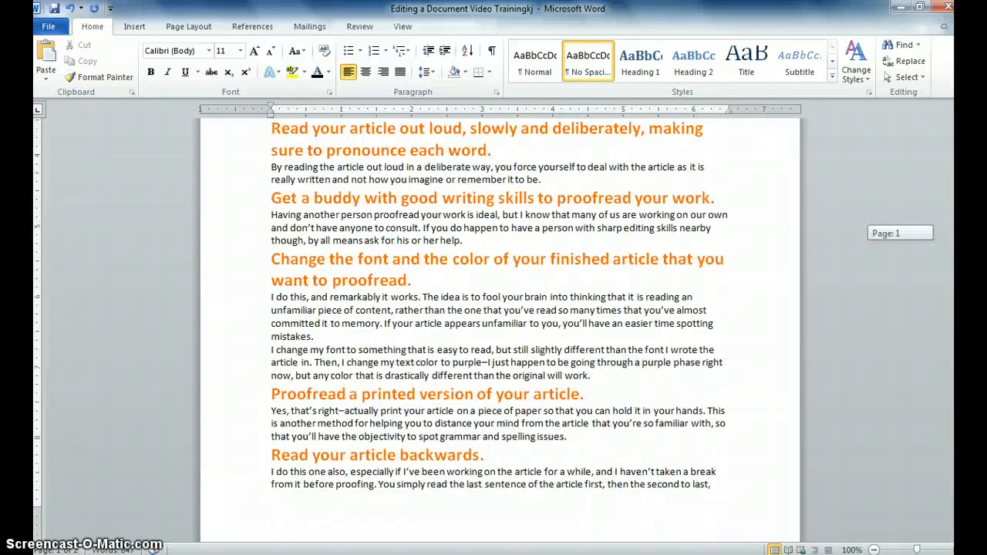
pyautogui.scroll(-18, 494, 324)
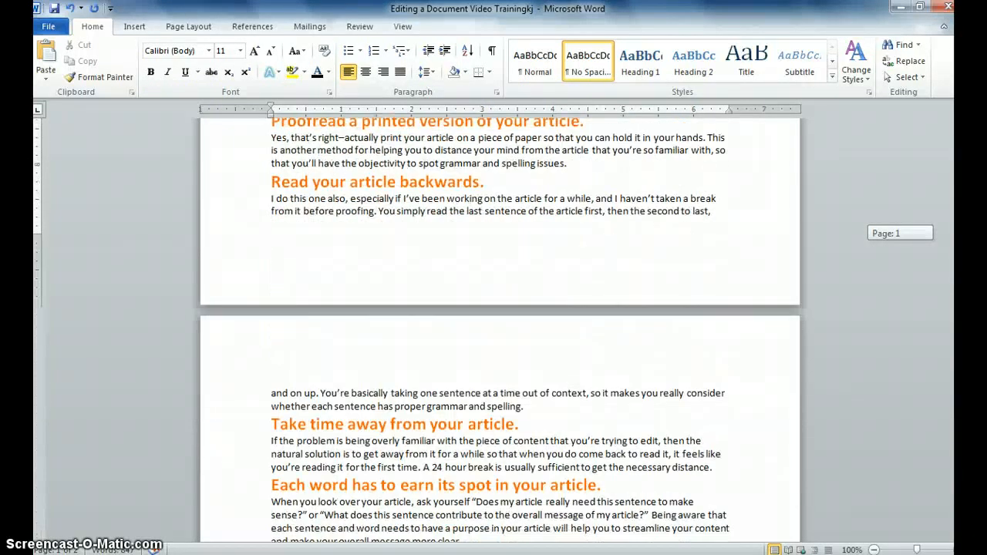
pyautogui.scroll(-2, 494, 324)
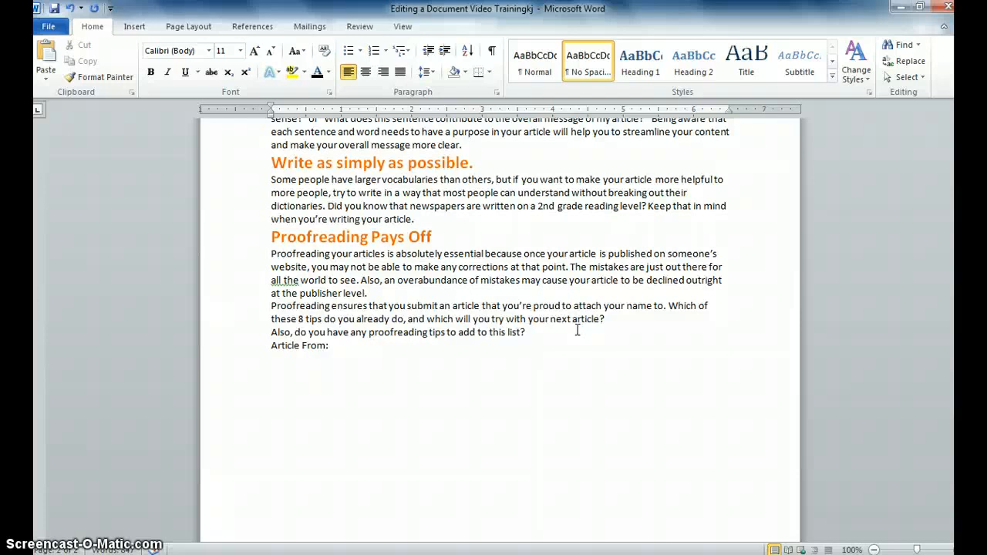
pyautogui.click(383, 349)
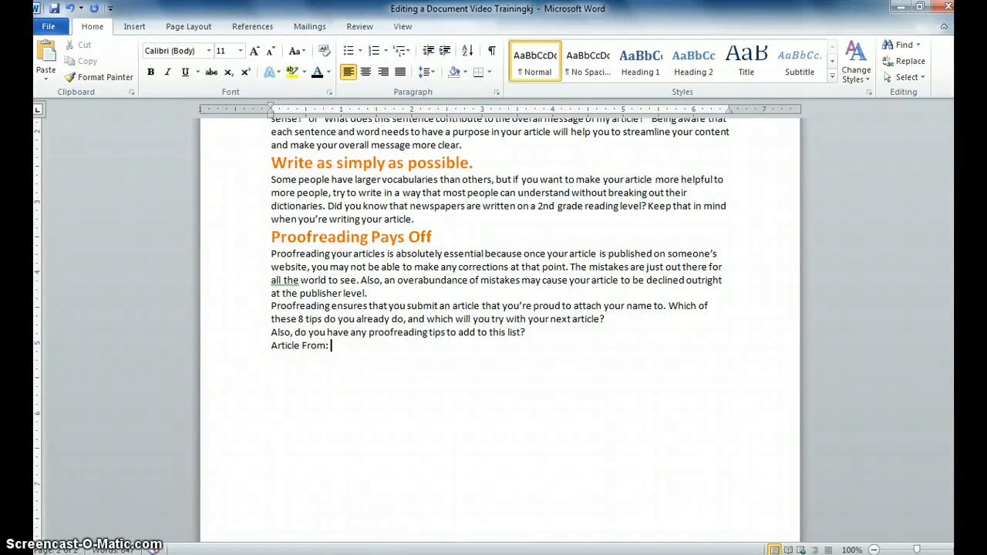
# Step: Open AutoCorrect Options from Word Options > Proofing, leaving sentence capitalization on
pyautogui.click(48, 27)
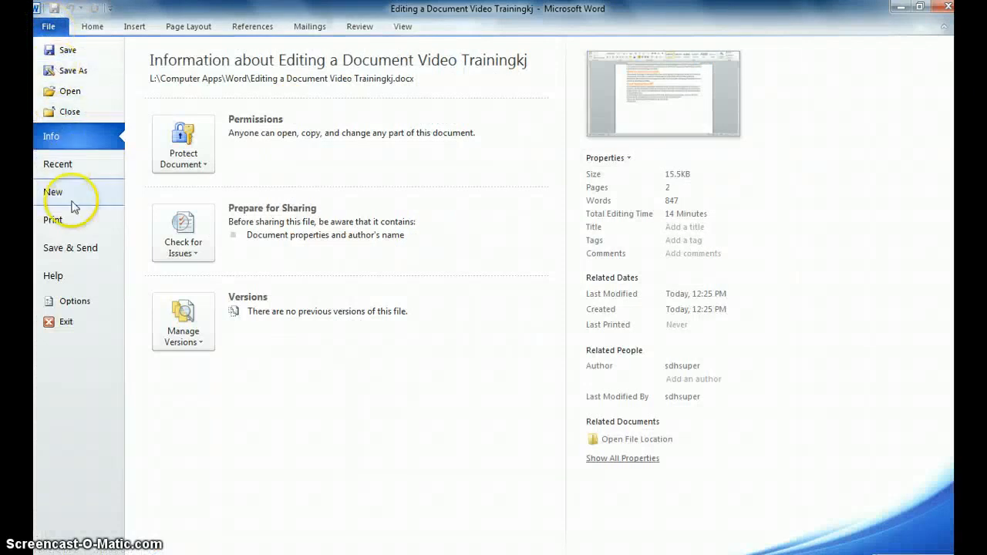
pyautogui.click(72, 302)
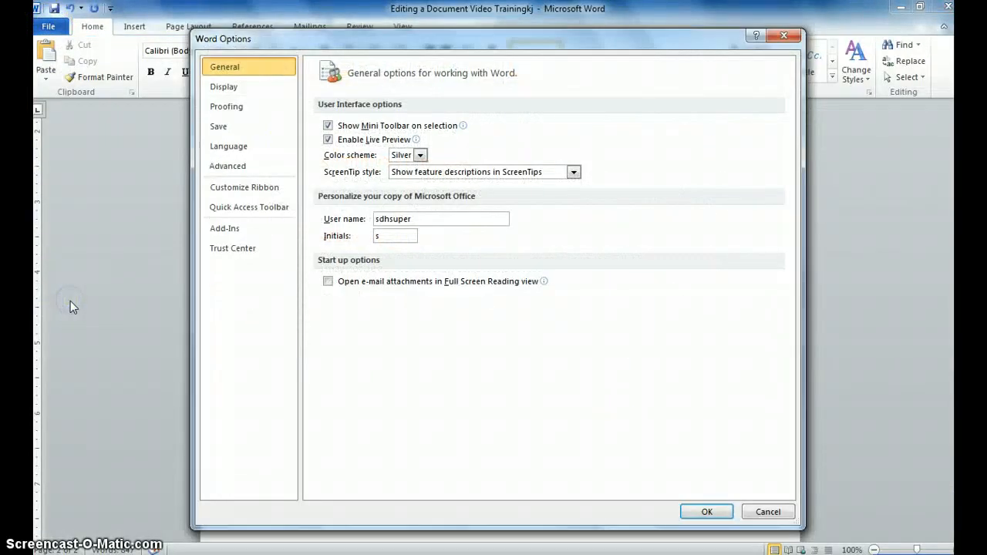
pyautogui.click(229, 105)
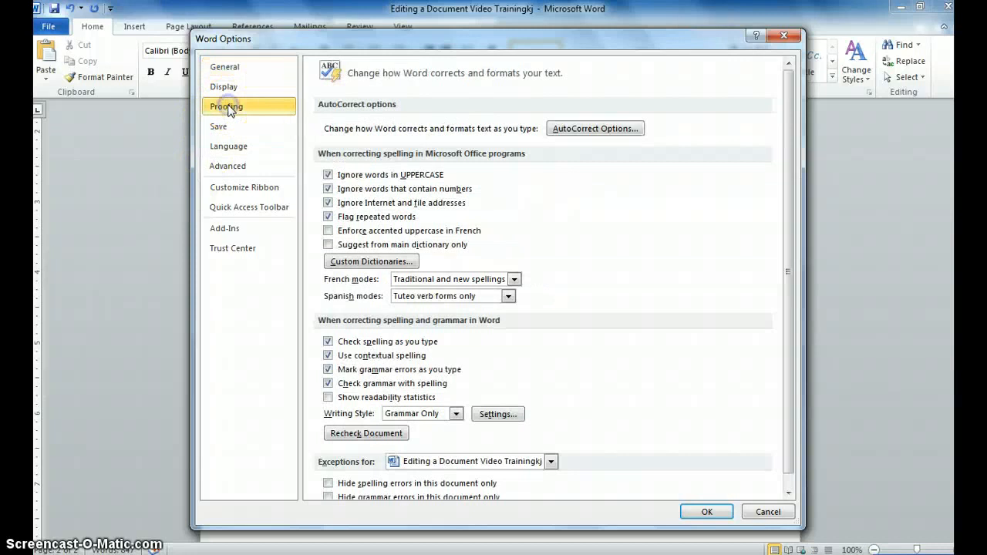
pyautogui.click(577, 130)
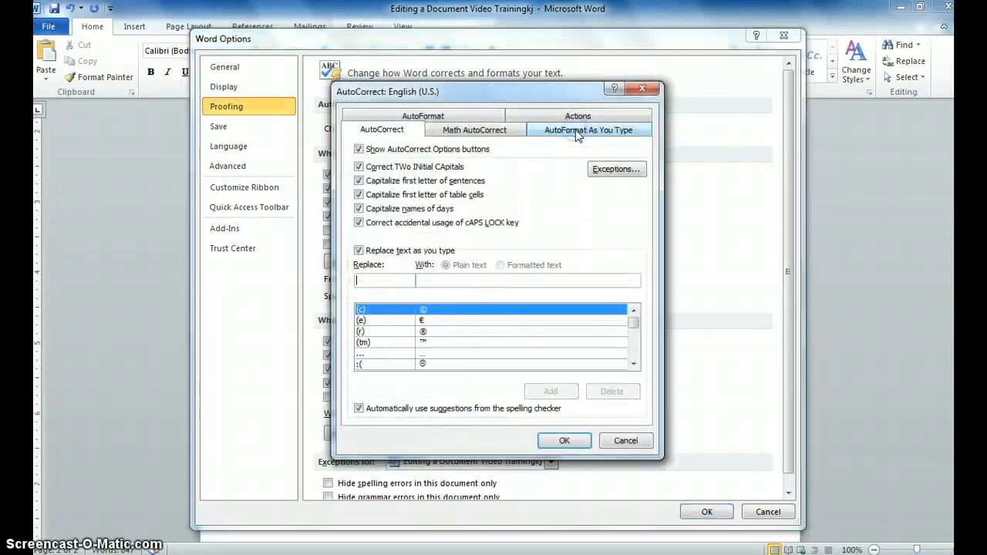
pyautogui.click(360, 182)
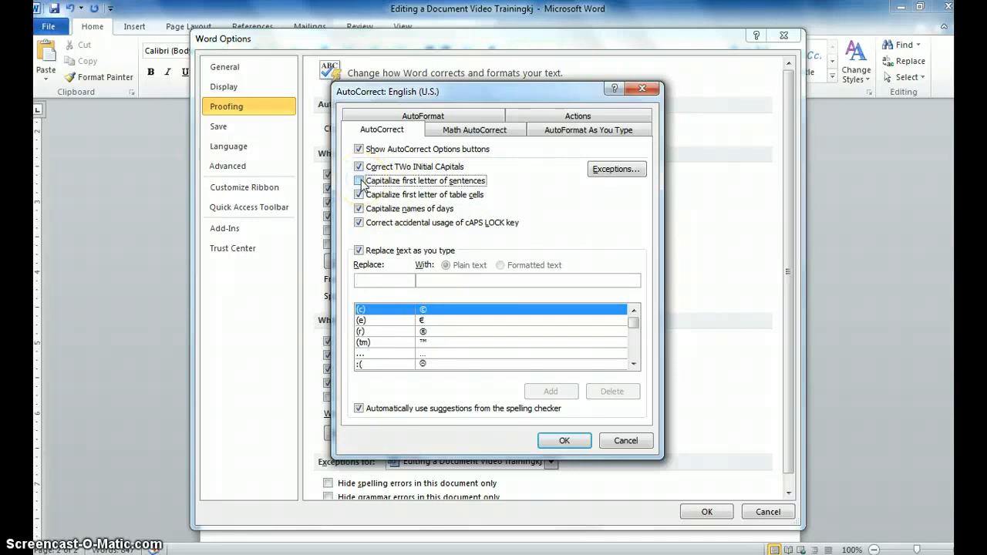
pyautogui.click(360, 182)
pyautogui.click(382, 282)
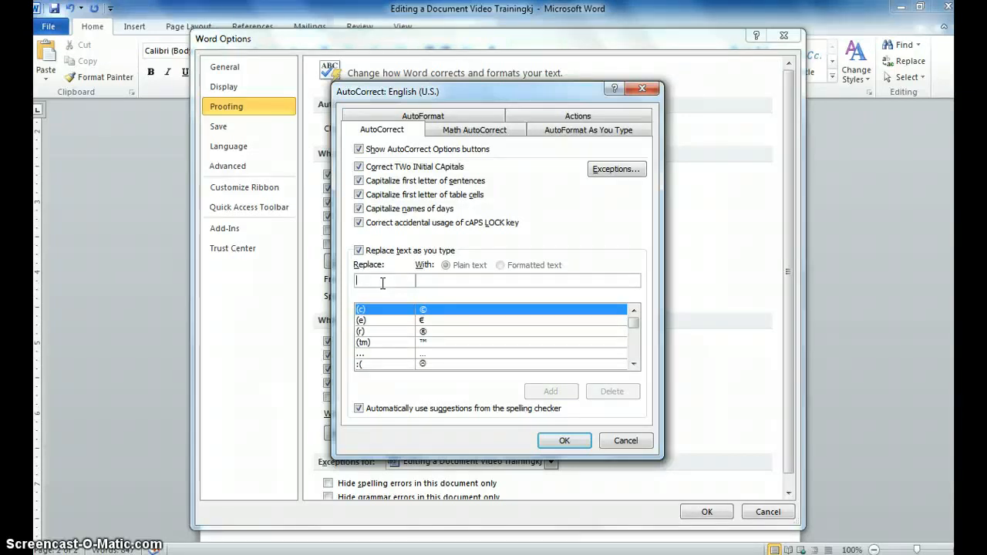
# Step: Add the AutoCorrect entry 'cam' → 'Creative Article Marketing' and confirm with OK
pyautogui.write('cam')
pyautogui.click(414, 282)
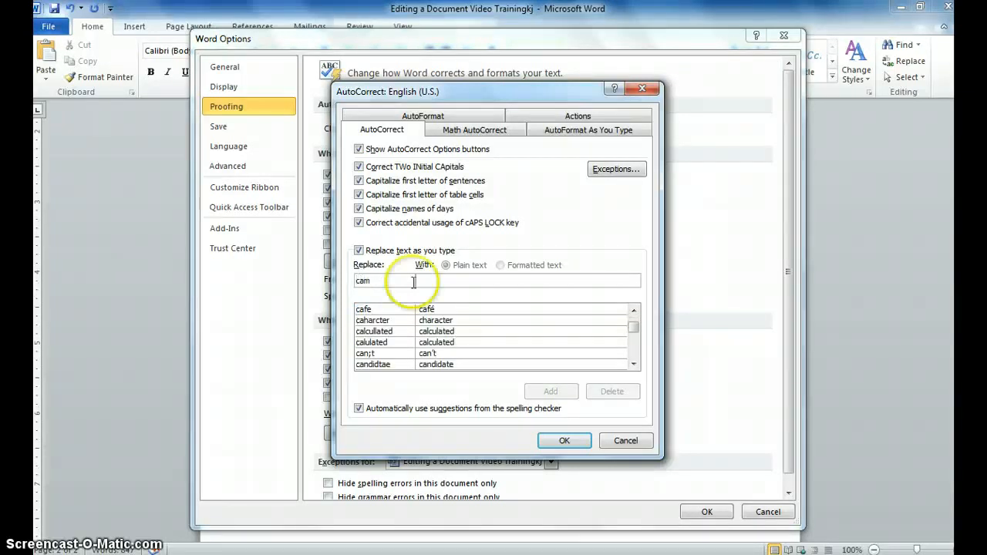
pyautogui.click(448, 281)
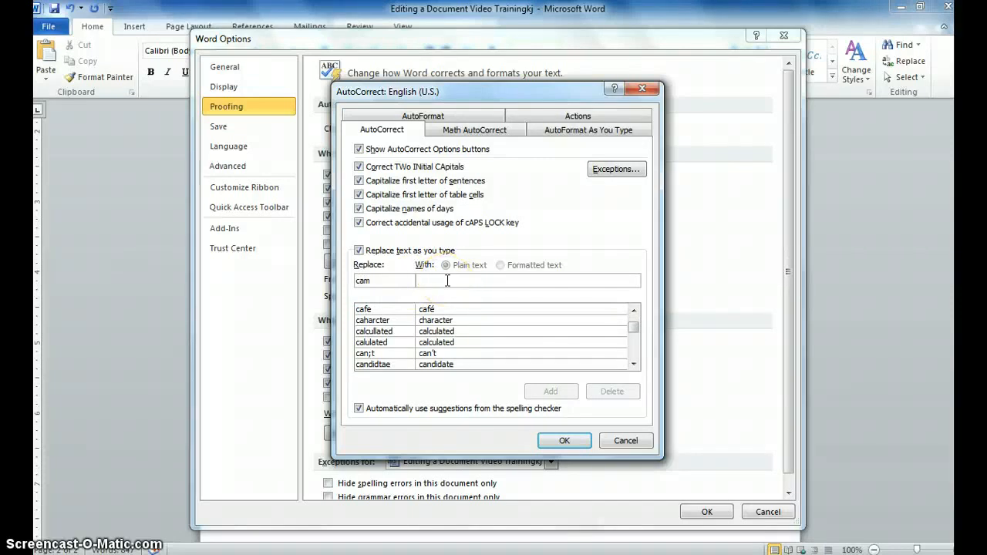
pyautogui.write('Creative A')
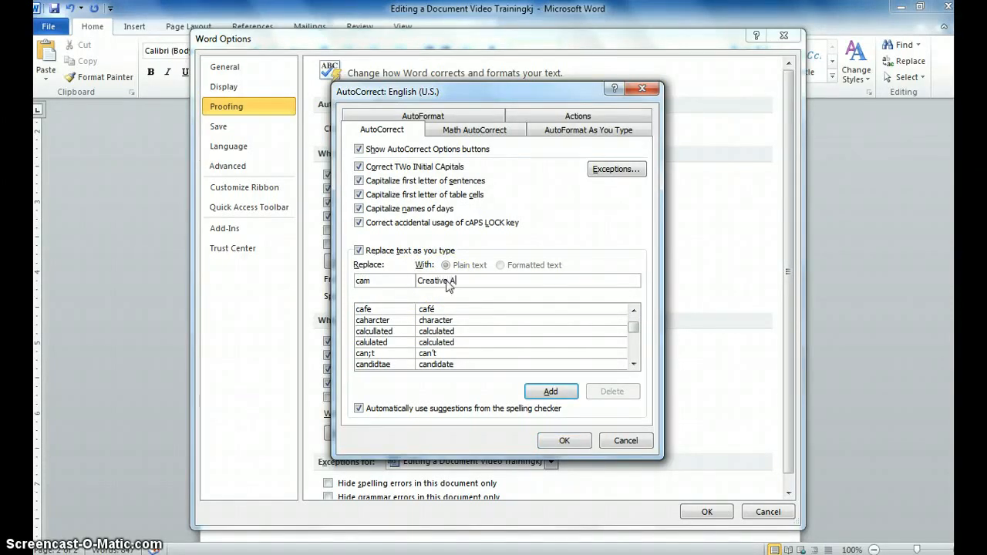
pyautogui.write('rticle Marketing')
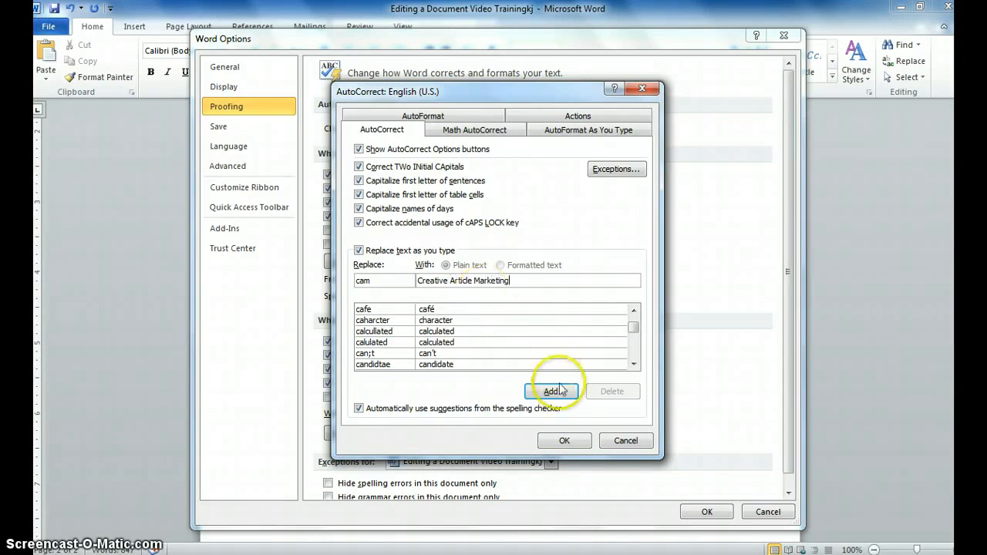
pyautogui.click(561, 389)
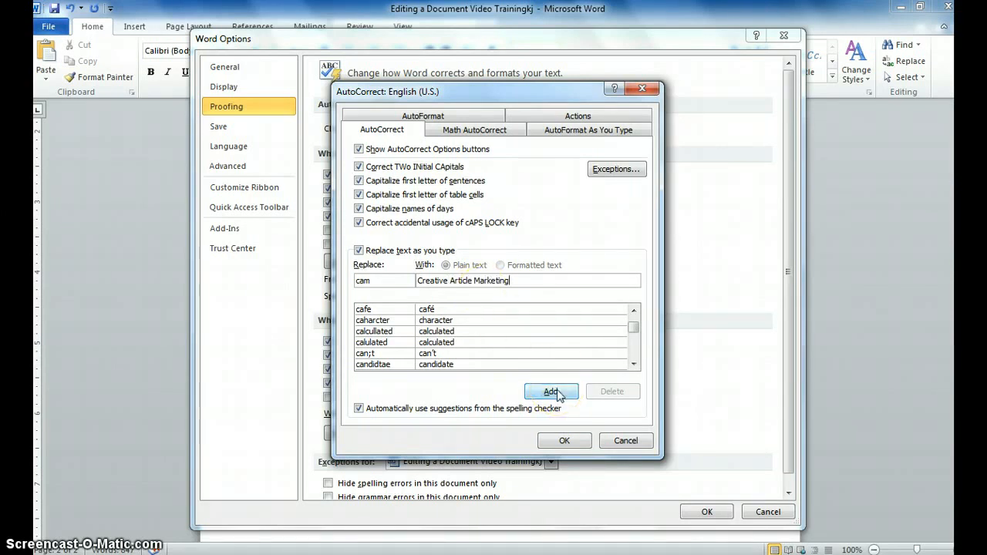
pyautogui.click(560, 392)
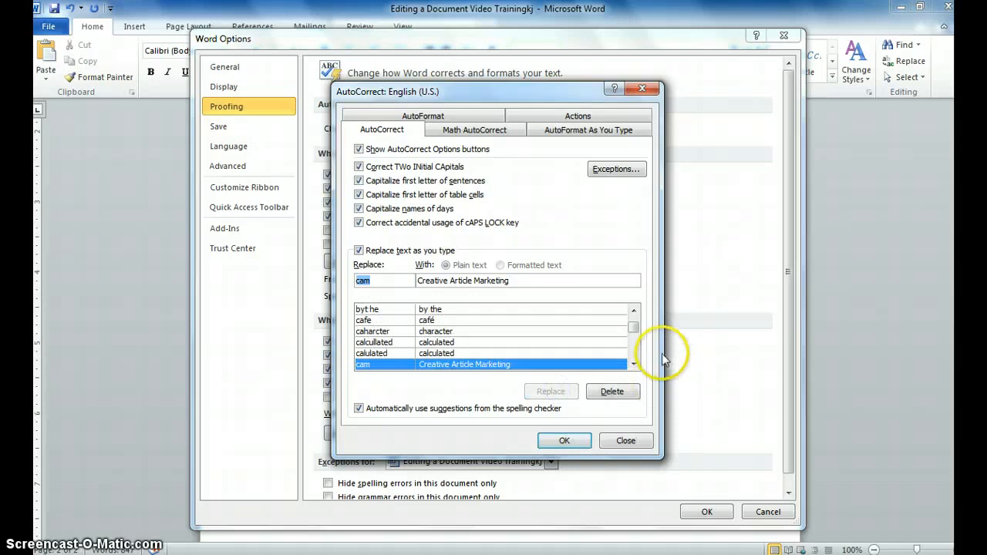
pyautogui.moveTo(633, 327); pyautogui.dragTo(637, 336)
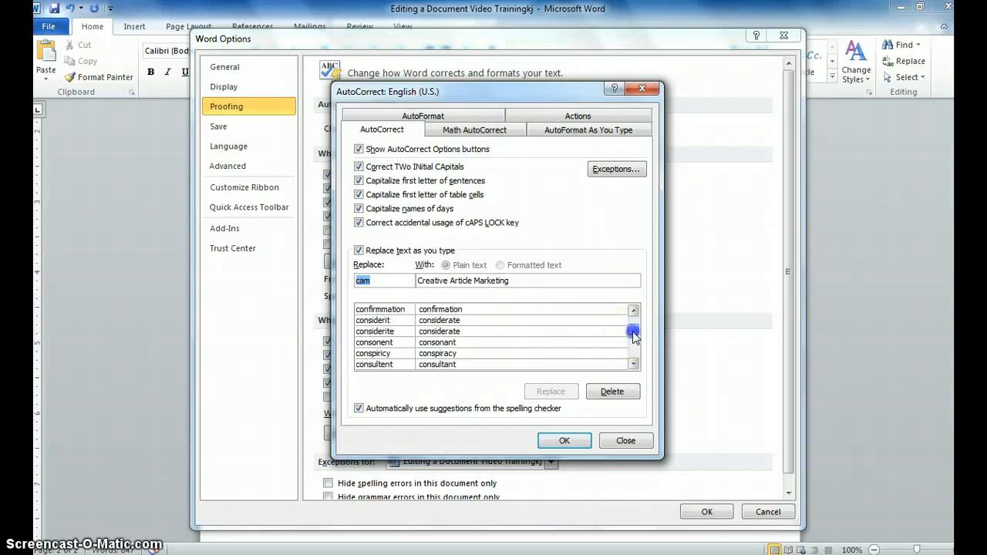
pyautogui.moveTo(633, 336); pyautogui.dragTo(646, 308)
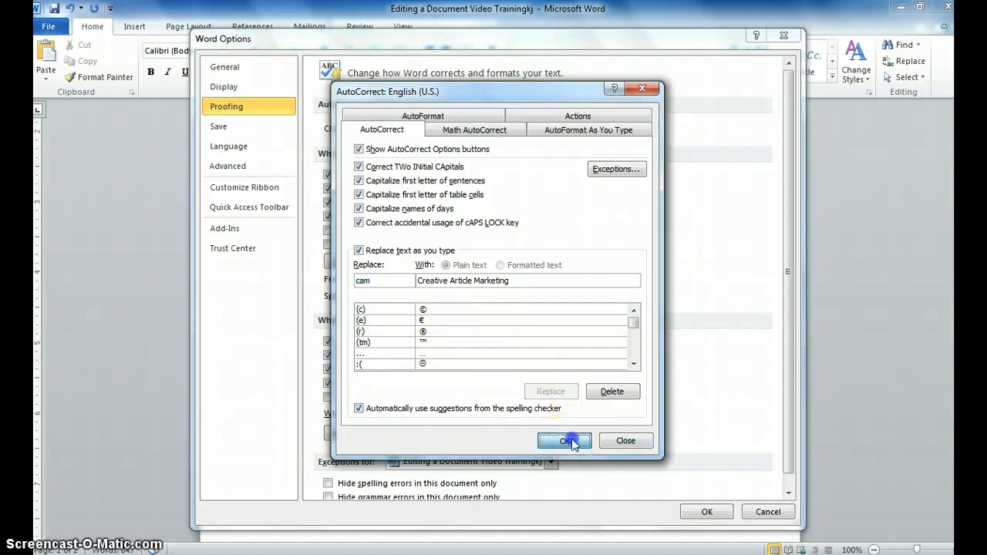
pyautogui.click(569, 439)
# Step: Close Word Options and complete the last line as 'Article From: Creative Article Marketing'
pyautogui.click(708, 512)
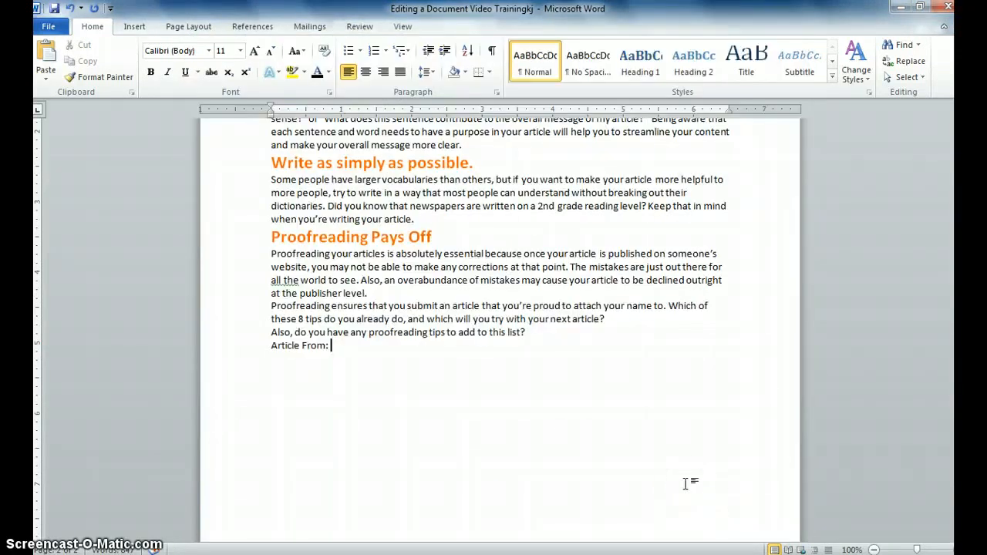
pyautogui.write('Creative Article Marketing')
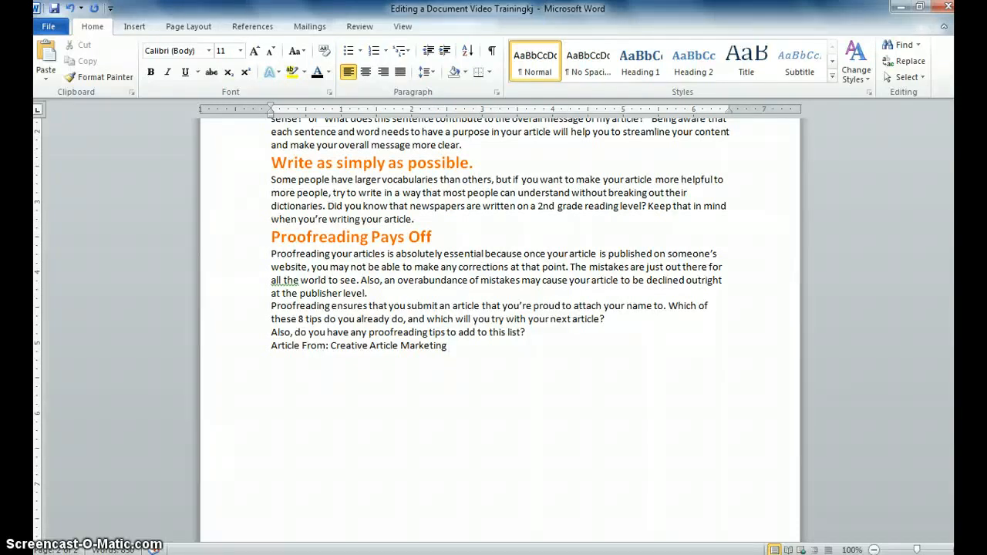
pyautogui.click(359, 29)
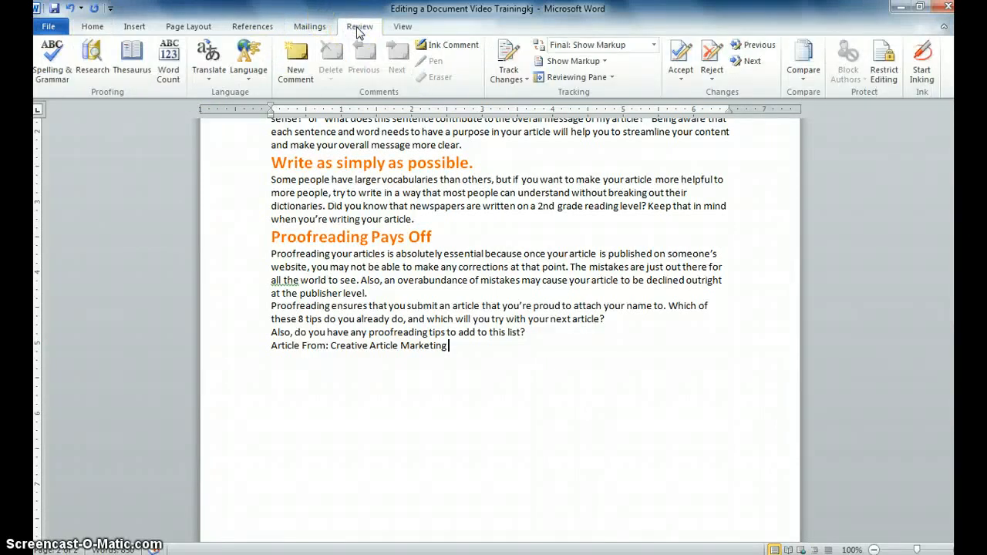
# Step: Run Spelling & Grammar, keeping the title's capitalized 'For' and 'In' and changing 'all the' to 'the entire'
pyautogui.click(52, 74)
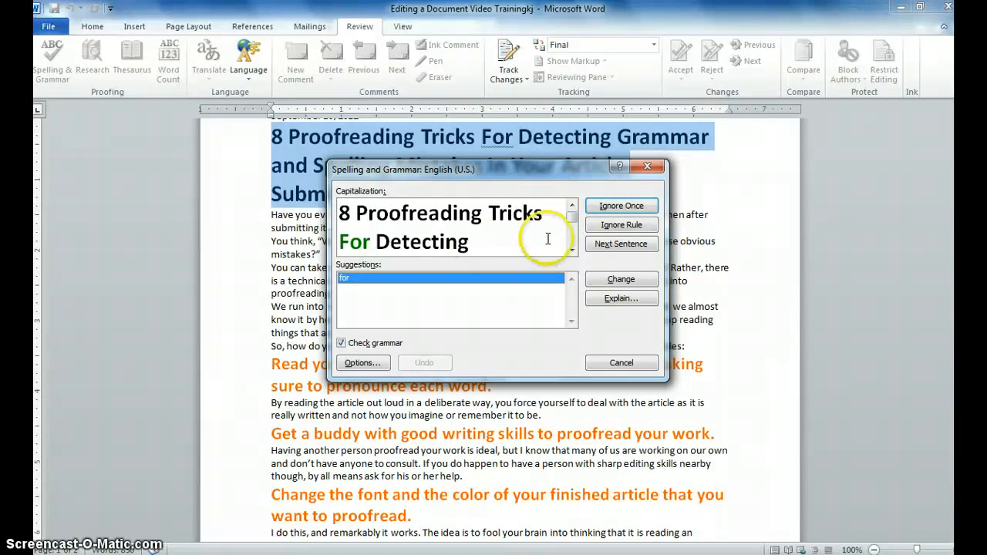
pyautogui.click(621, 206)
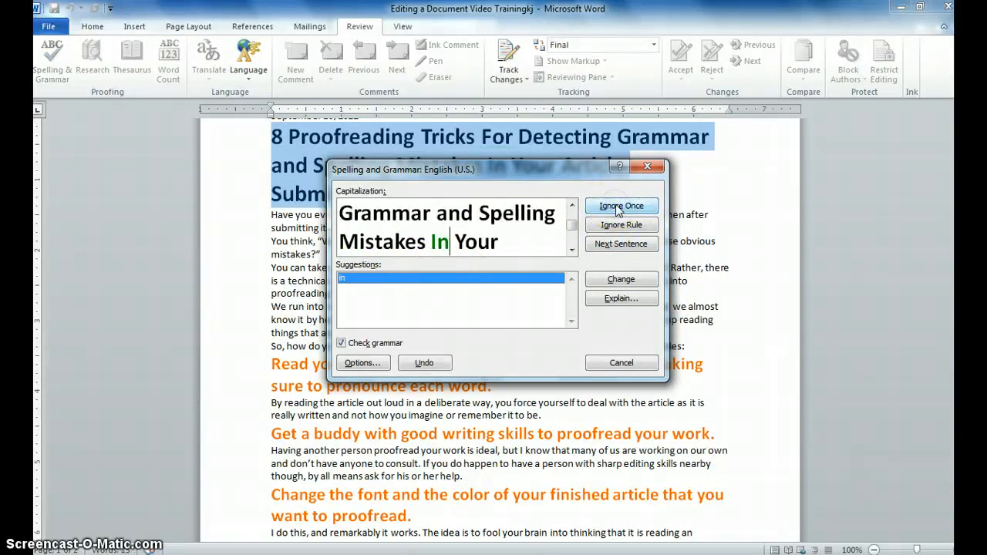
pyautogui.click(621, 206)
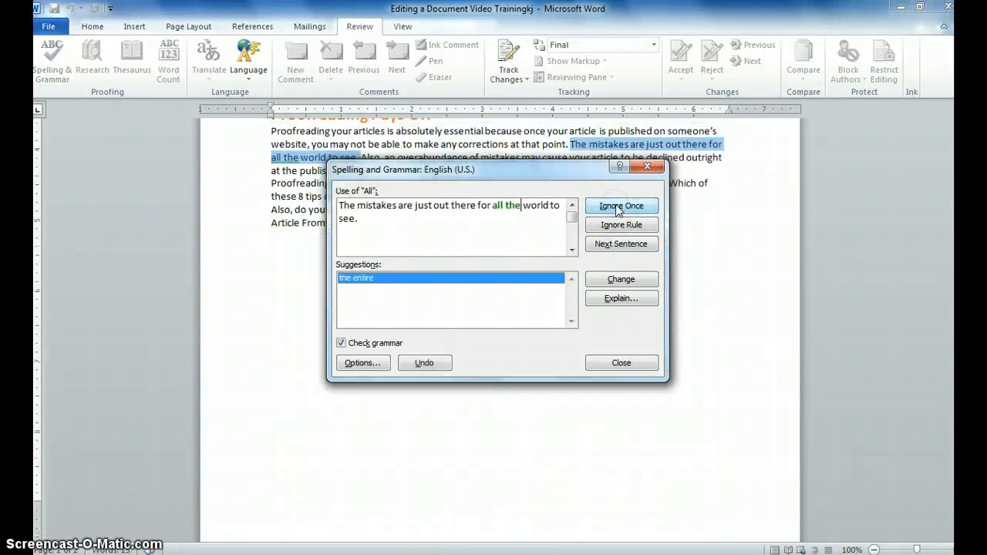
pyautogui.click(509, 211)
pyautogui.click(606, 280)
pyautogui.click(472, 323)
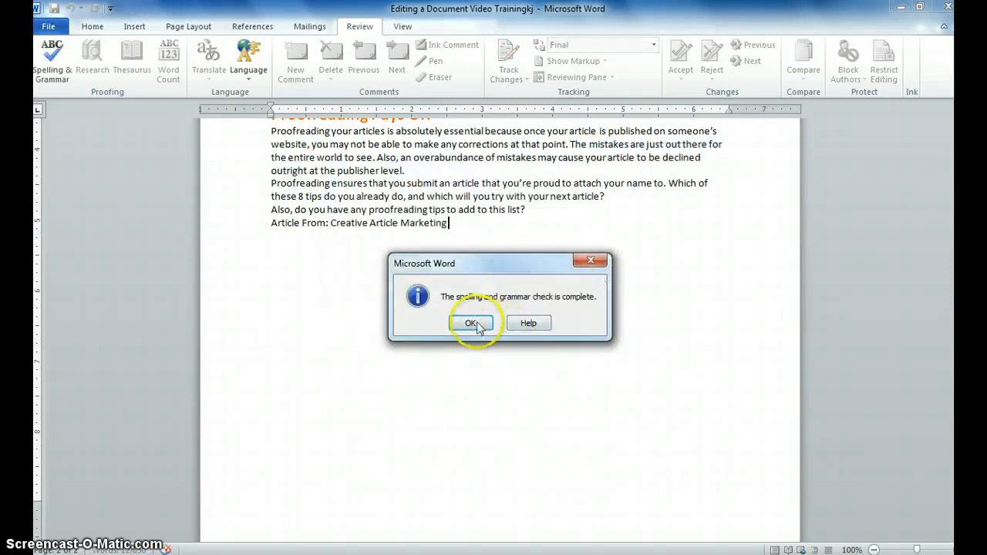
pyautogui.hotkey('ctrl', 'Home')
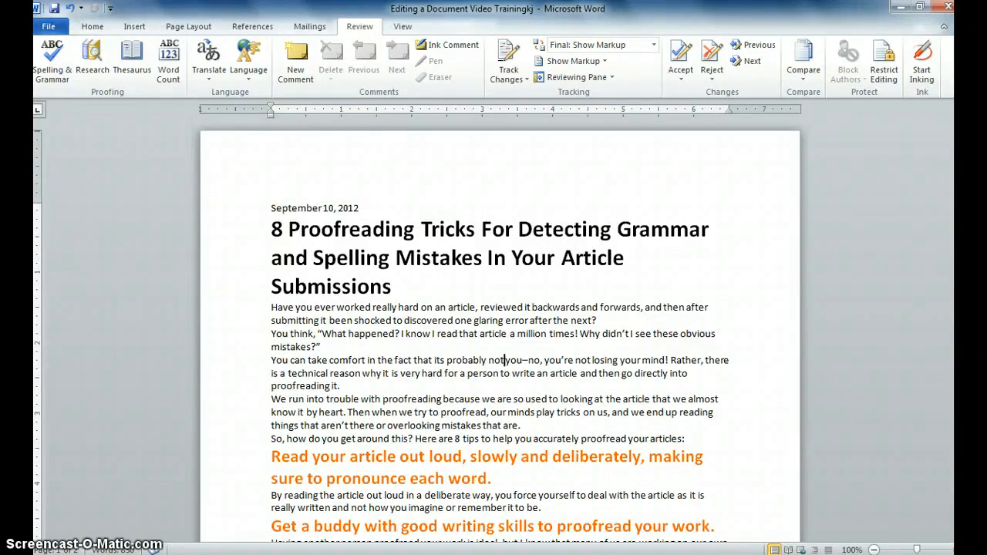
# Step: Add an apostrophe to 'its' in the introduction so it reads 'it's probably not you'
pyautogui.moveTo(959, 211); pyautogui.dragTo(958, 254)
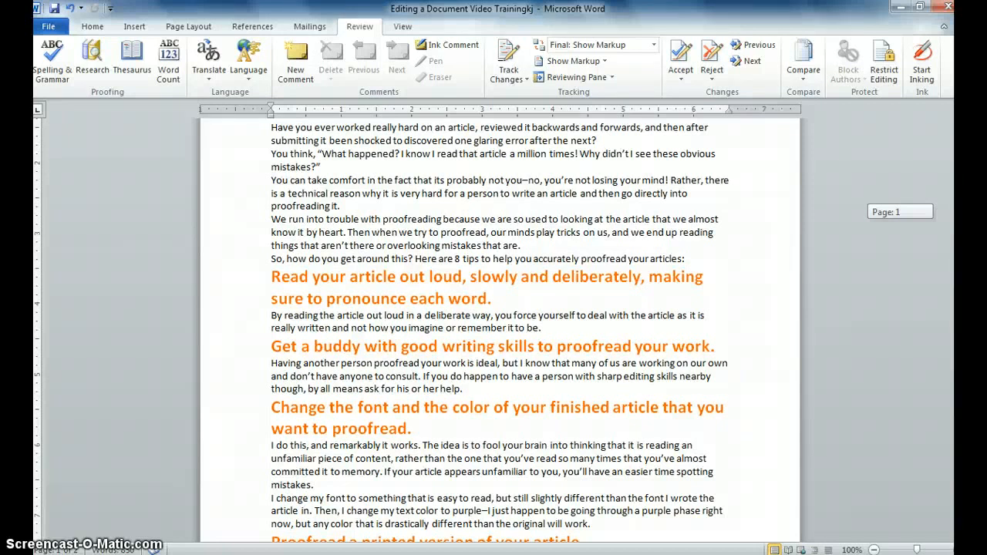
pyautogui.scroll(-1, 500, 331)
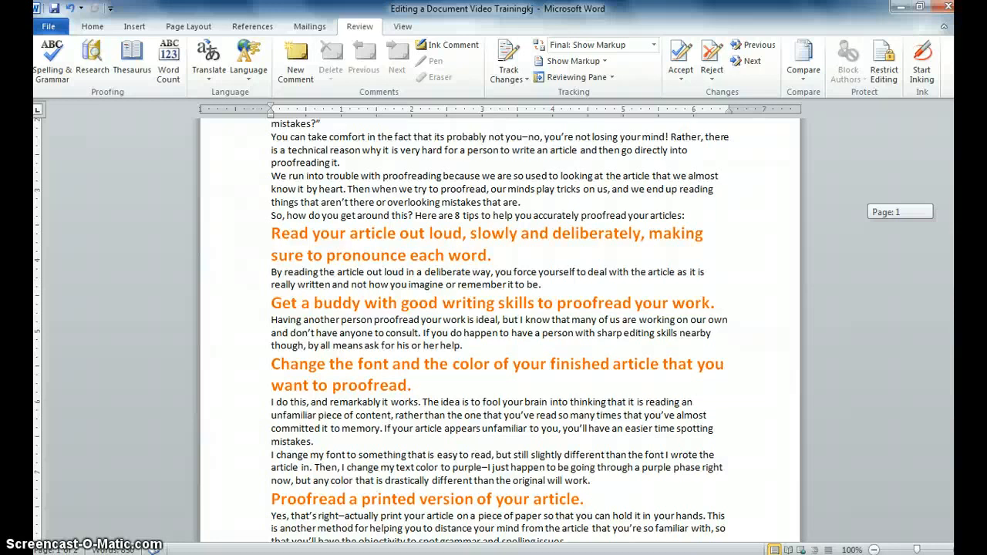
pyautogui.scroll(5, 500, 332)
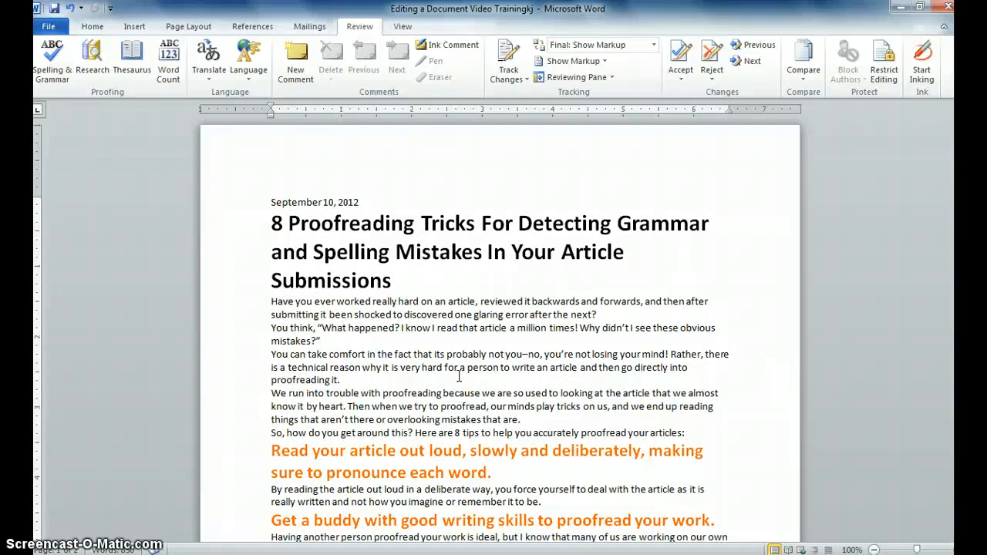
pyautogui.click(421, 315)
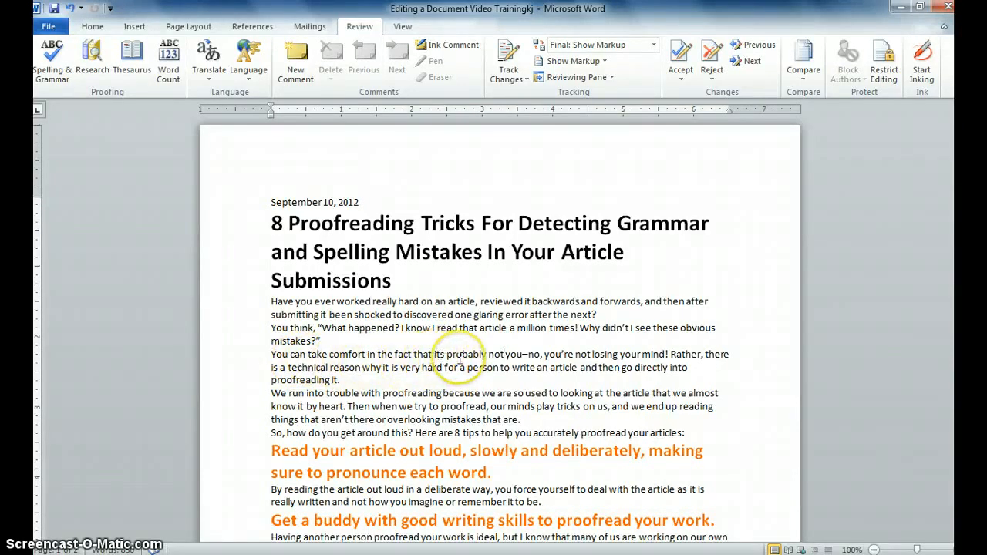
pyautogui.click(437, 354)
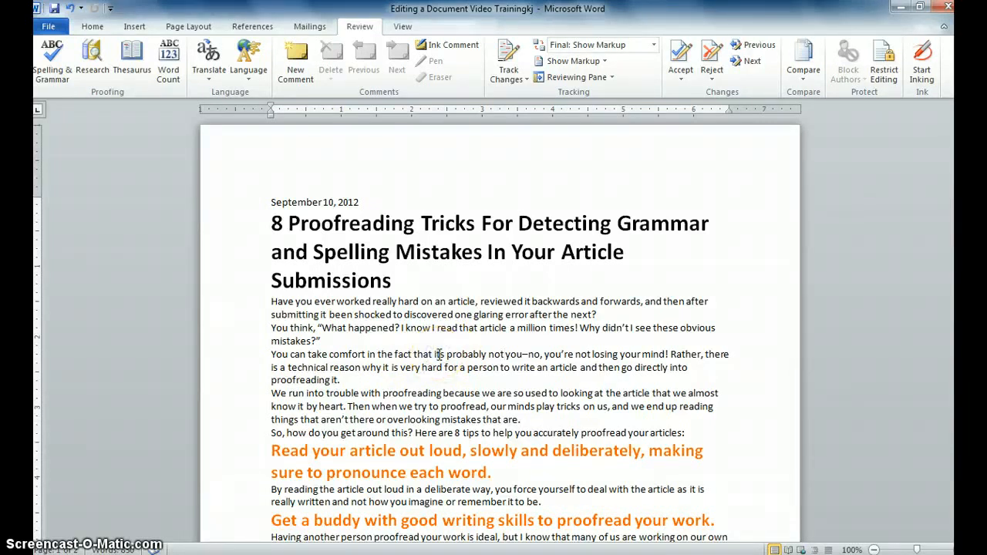
pyautogui.write("'")
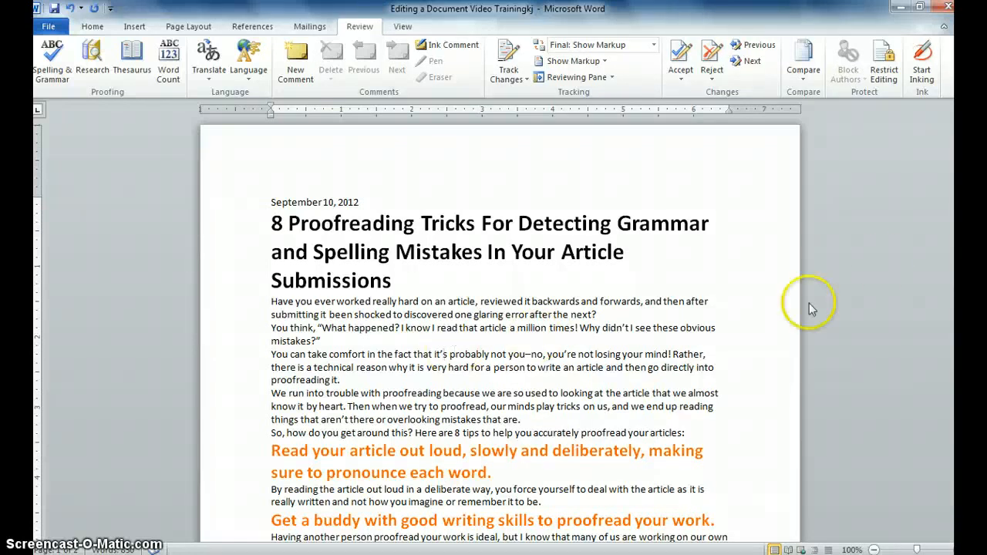
pyautogui.moveTo(960, 216); pyautogui.dragTo(961, 509)
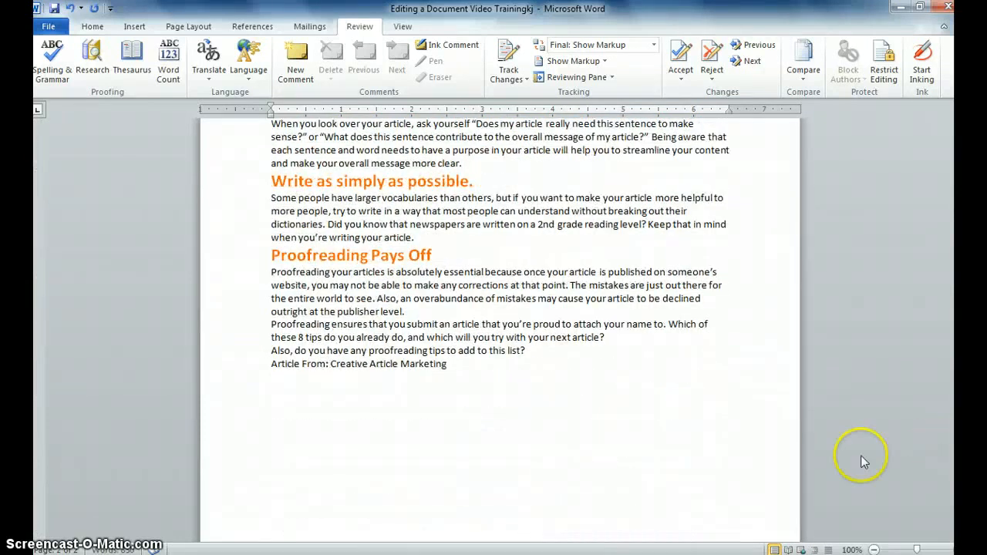